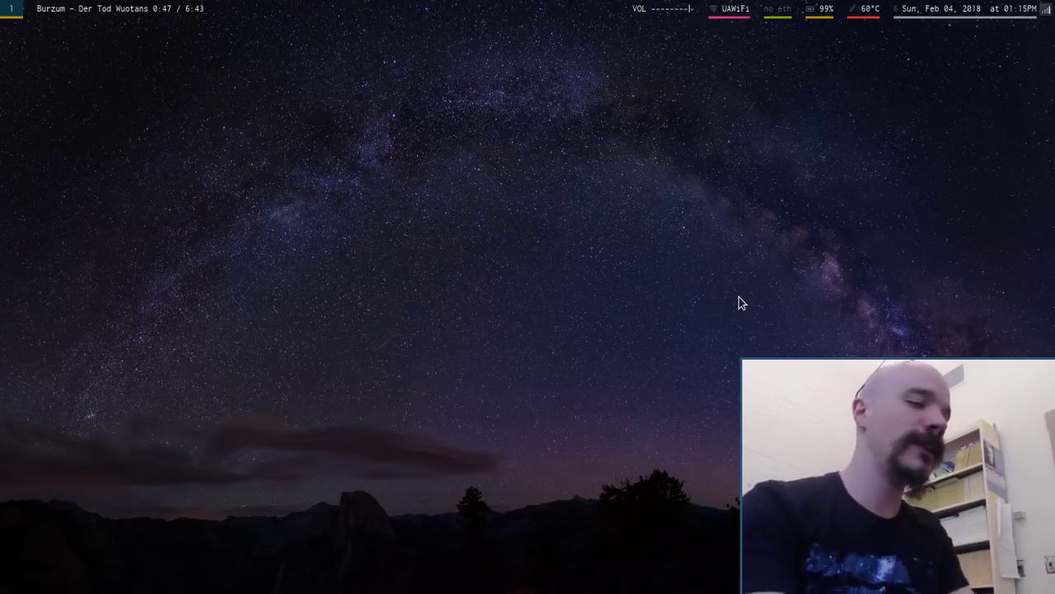
Bring up the tmux dropdown and run gm in its top pane to sync mail.
{"action": "key", "text": "super+u"}
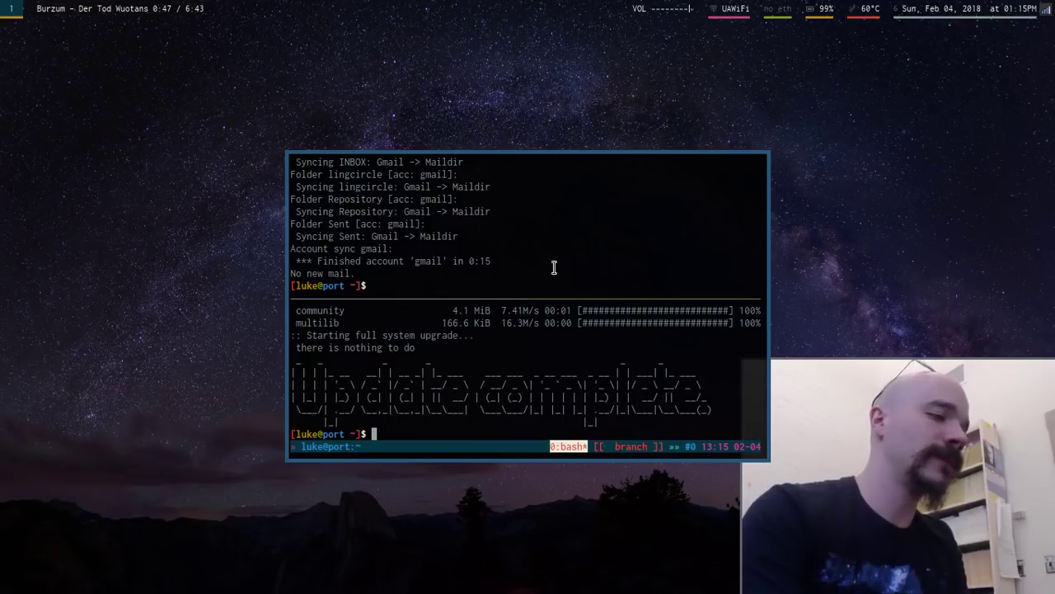
{"action": "key", "text": "ctrl+b"}
{"action": "key", "text": "Up"}
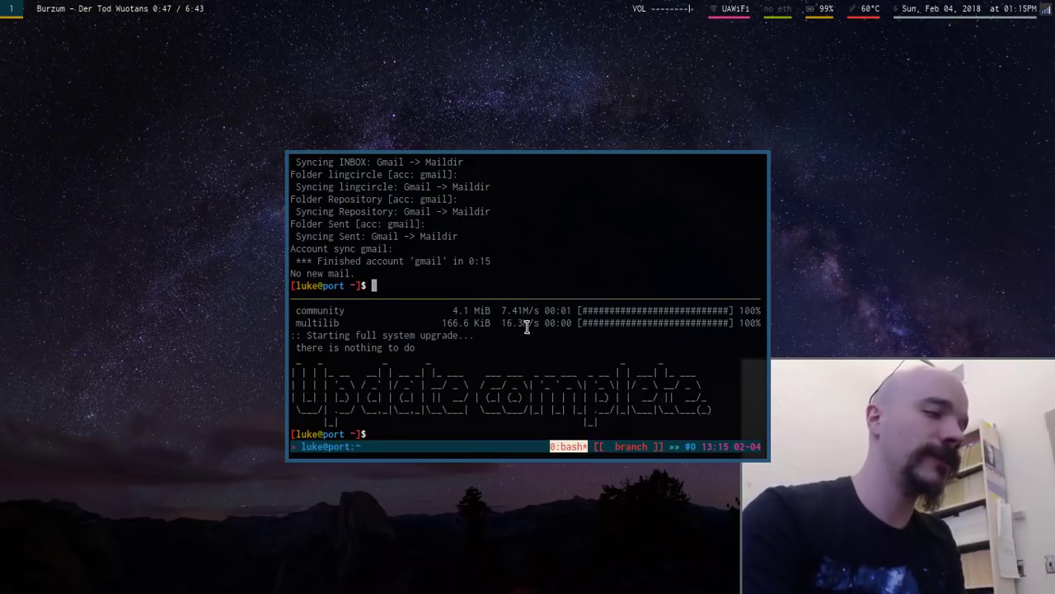
{"action": "type", "text": "gm"}
{"action": "key", "text": "Return"}
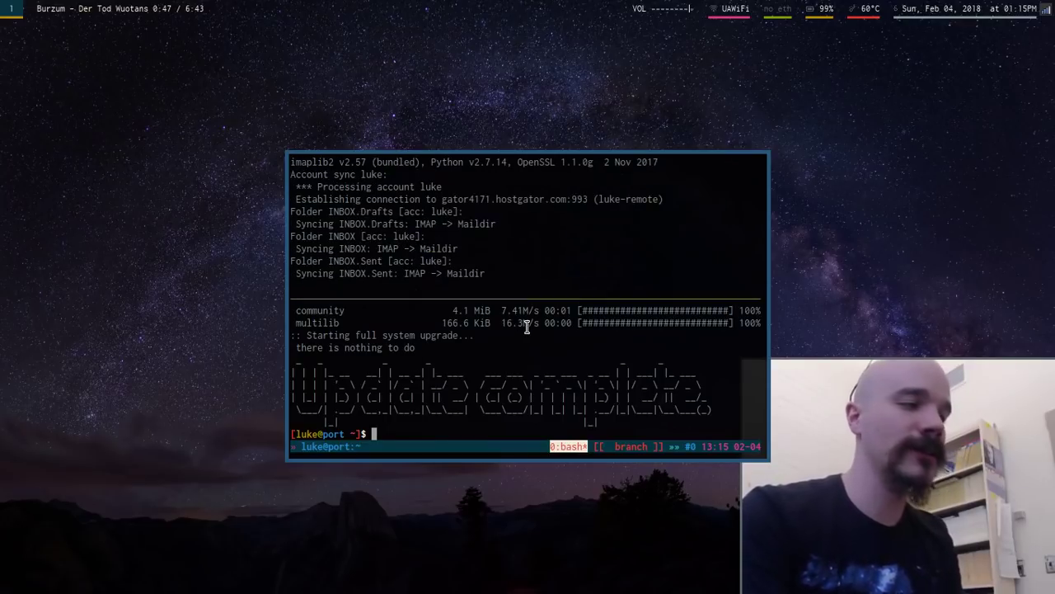
Toggle the dropdown away and back several times, then summon the floating R calculator.
{"action": "key", "text": "super+shift+q"}
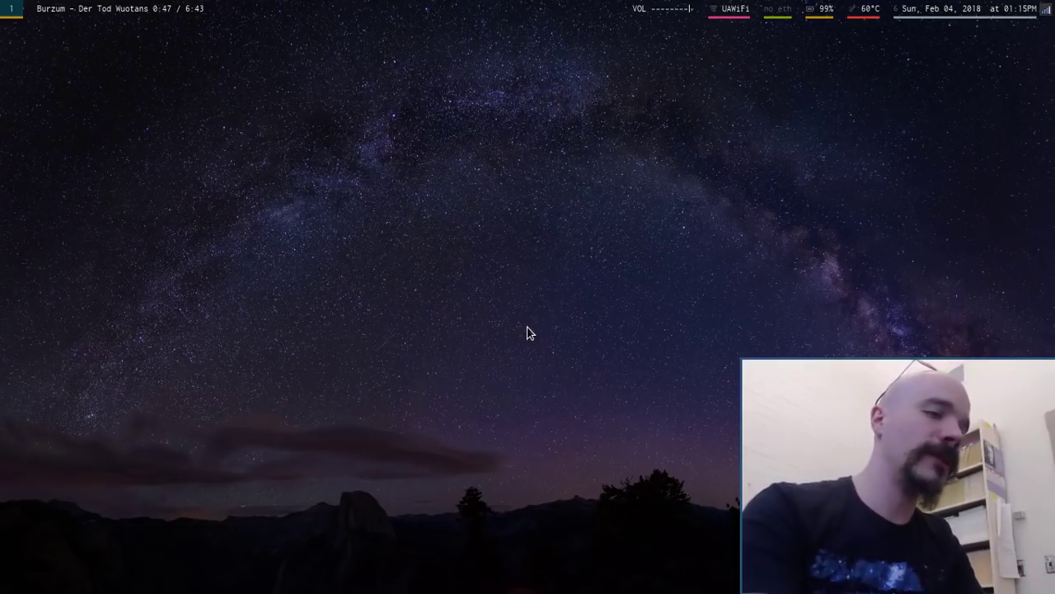
{"action": "key", "text": "super+Return"}
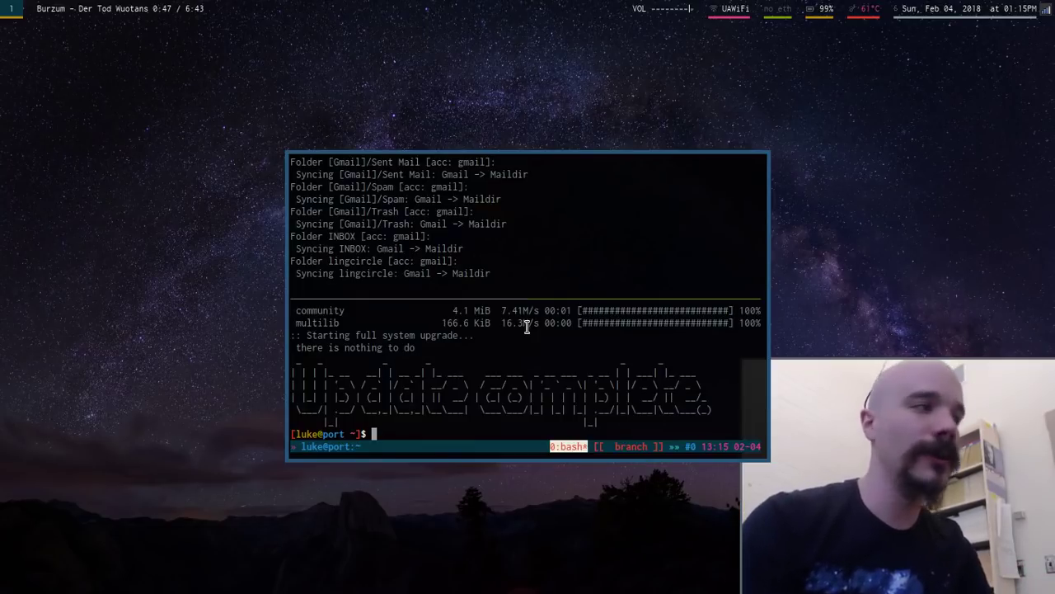
{"action": "key", "text": "super+u"}
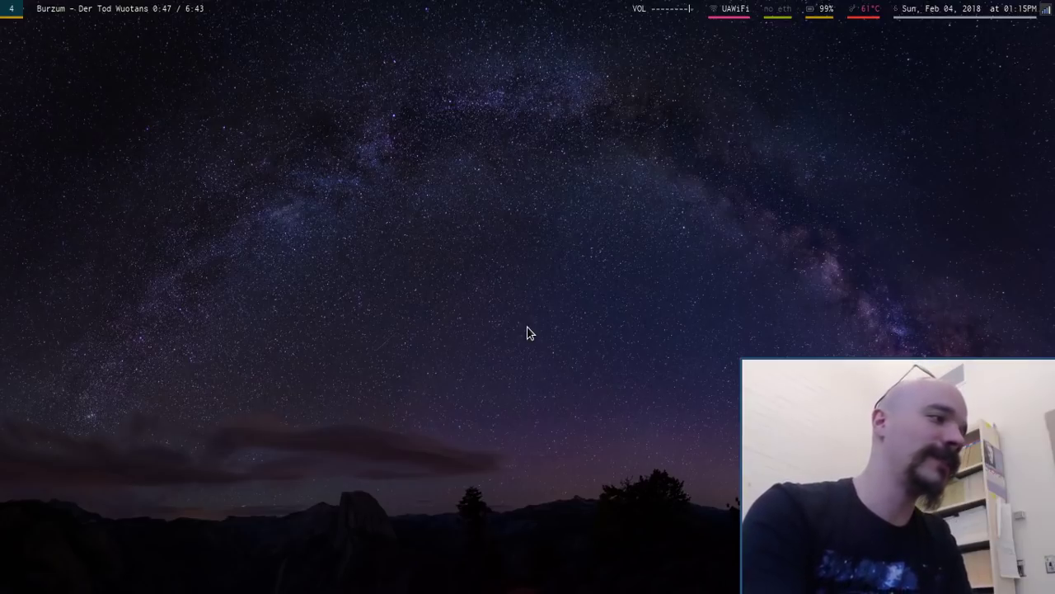
{"action": "key", "text": "super+u"}
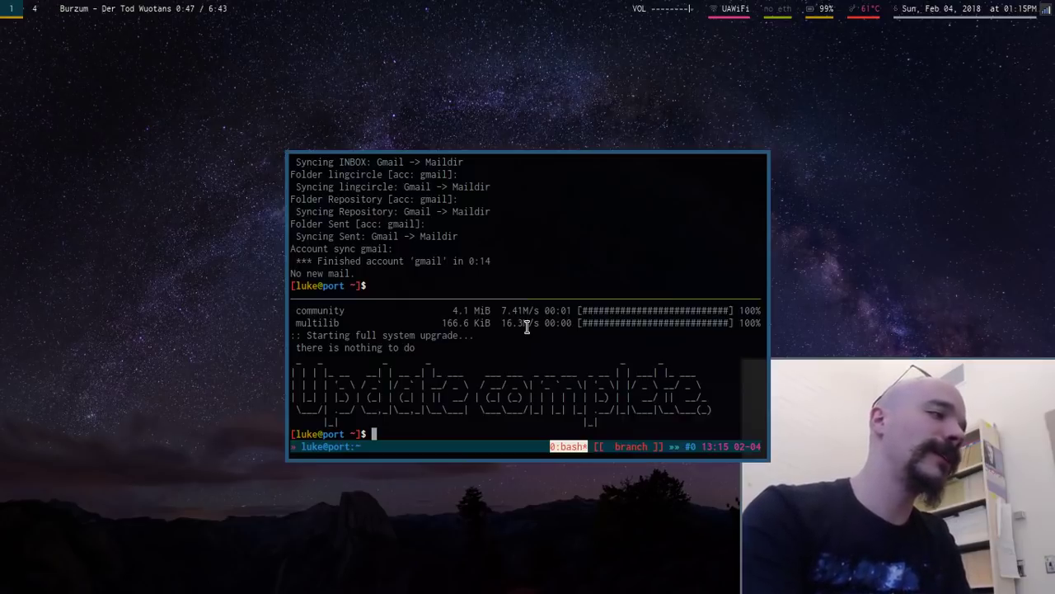
{"action": "key", "text": "super+u"}
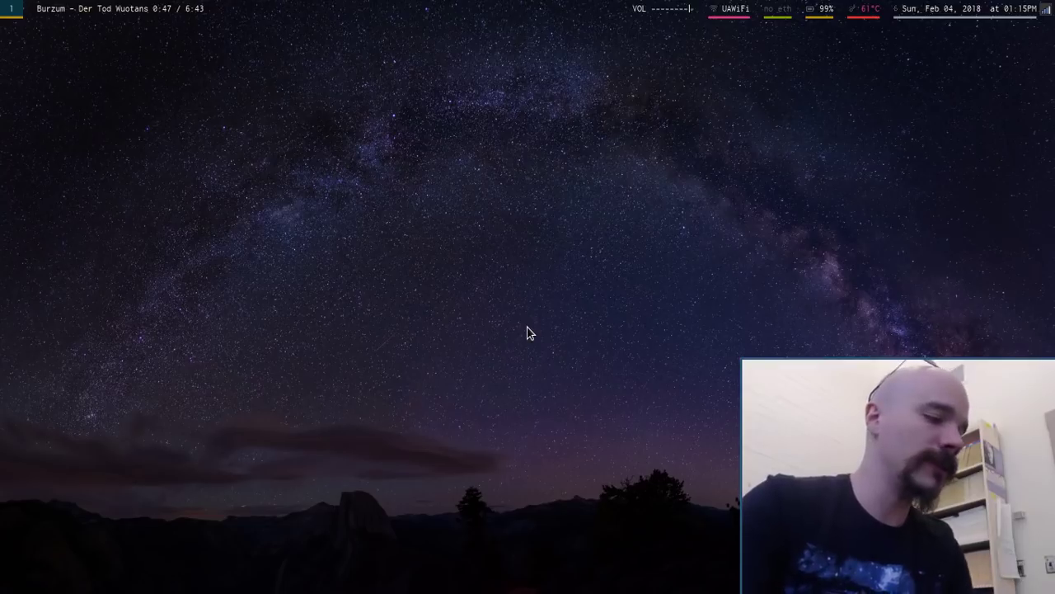
{"action": "key", "text": "super+u"}
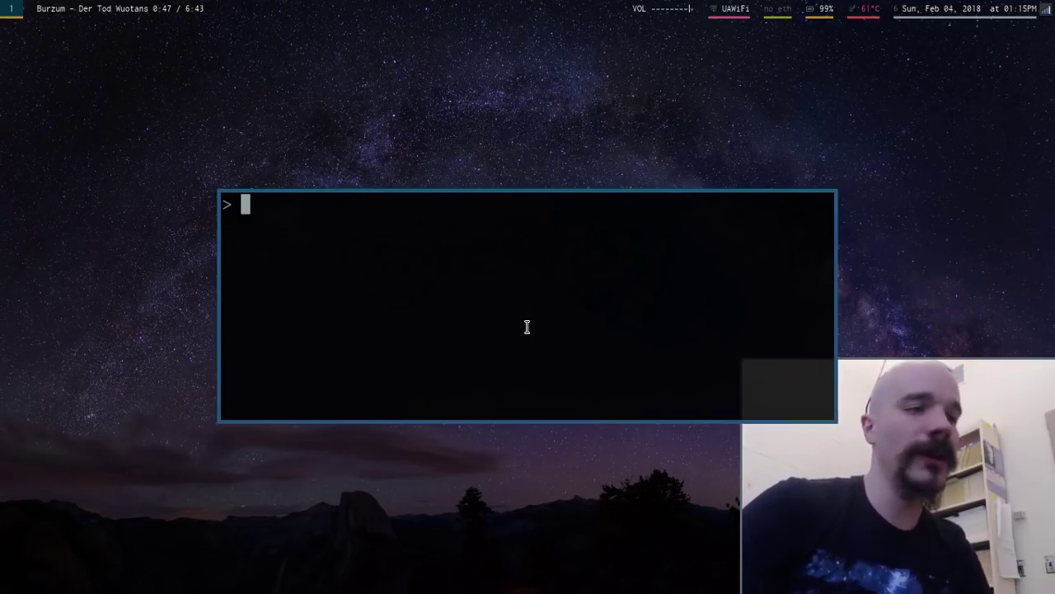
Evaluate 5+6 to 11 in R, hide the calculator with mod+a, and start a new terminal.
{"action": "type", "text": "5+6"}
{"action": "key", "text": "Return"}
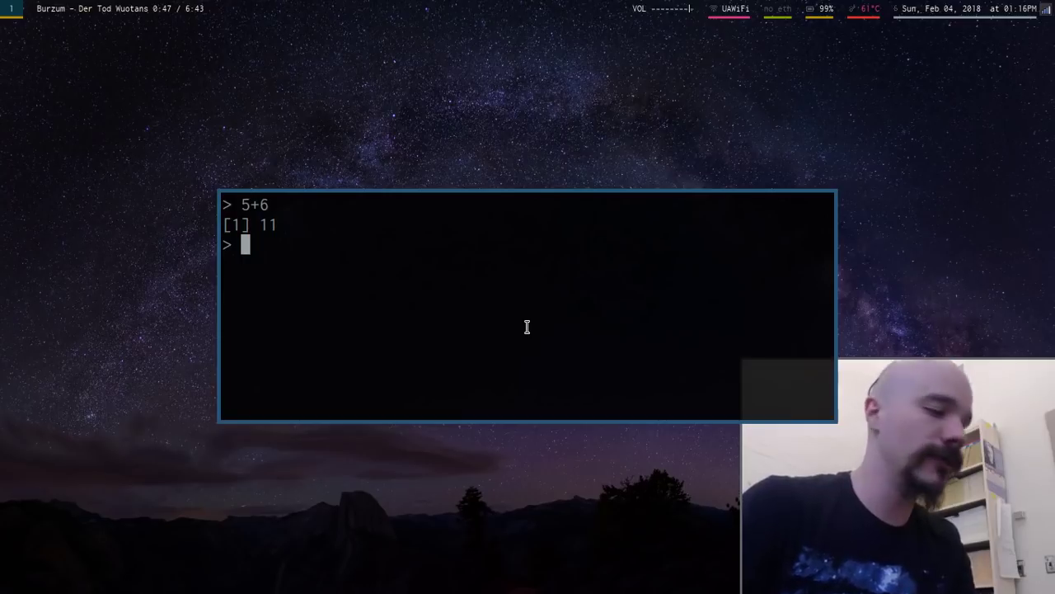
{"action": "key", "text": "super+a"}
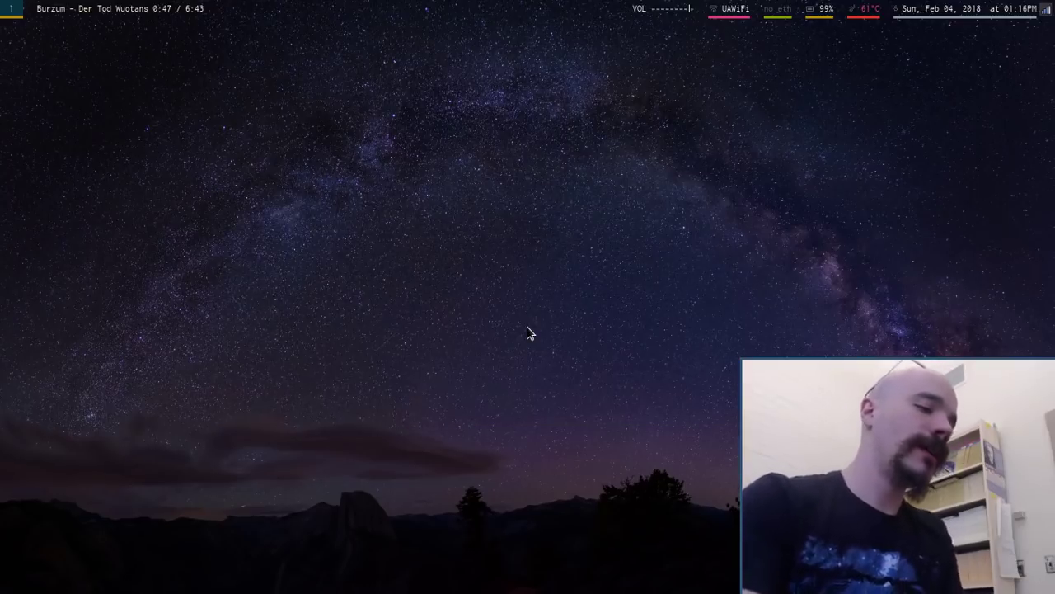
{"action": "key", "text": "super+Return"}
Open the i3 config with cfi and search it for /drop.
{"action": "type", "text": "cfi"}
{"action": "key", "text": "Return"}
{"action": "key", "text": "ctrl+d"}
{"action": "type", "text": "/drop"}
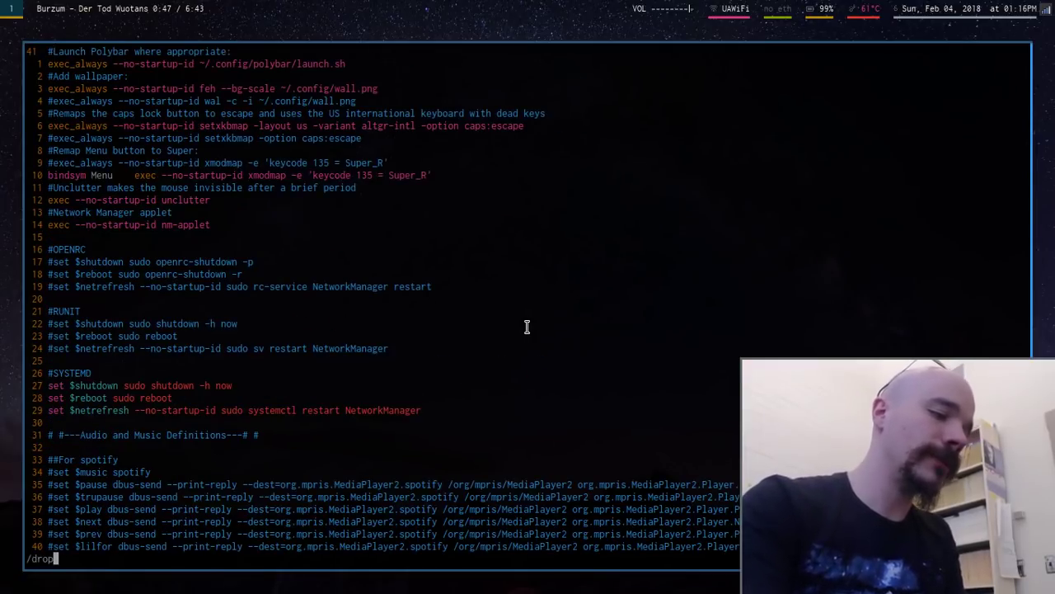
{"action": "key", "text": "Return"}
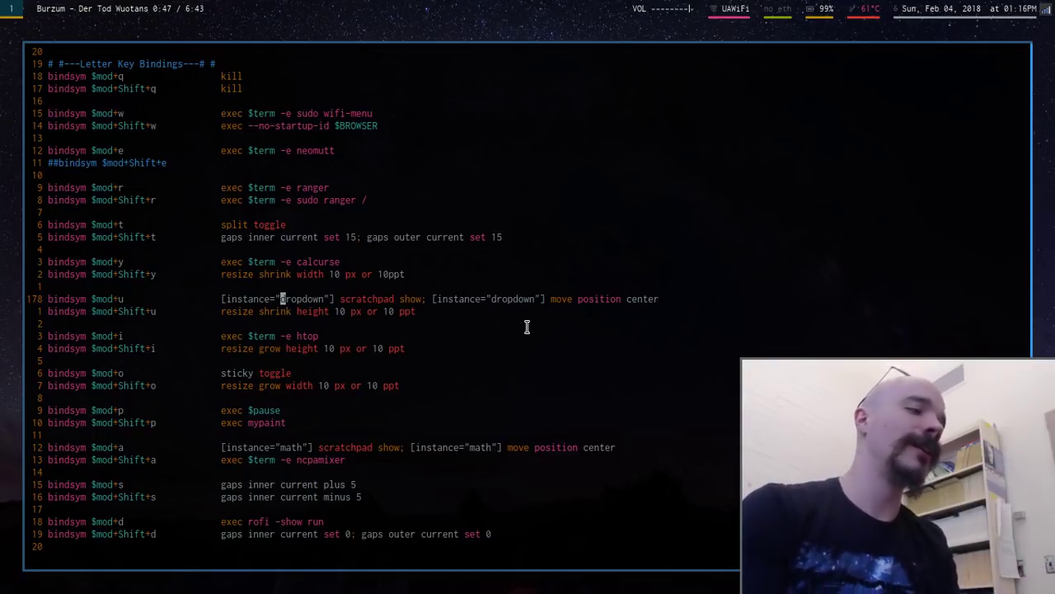
Test the scratchpads by showing and hiding the tmux dropdown (mod+u) and R calculator (mod+a).
{"action": "key", "text": "super+u"}
{"action": "key", "text": "super+a"}
{"action": "key", "text": "super+u"}
{"action": "key", "text": "super+a"}
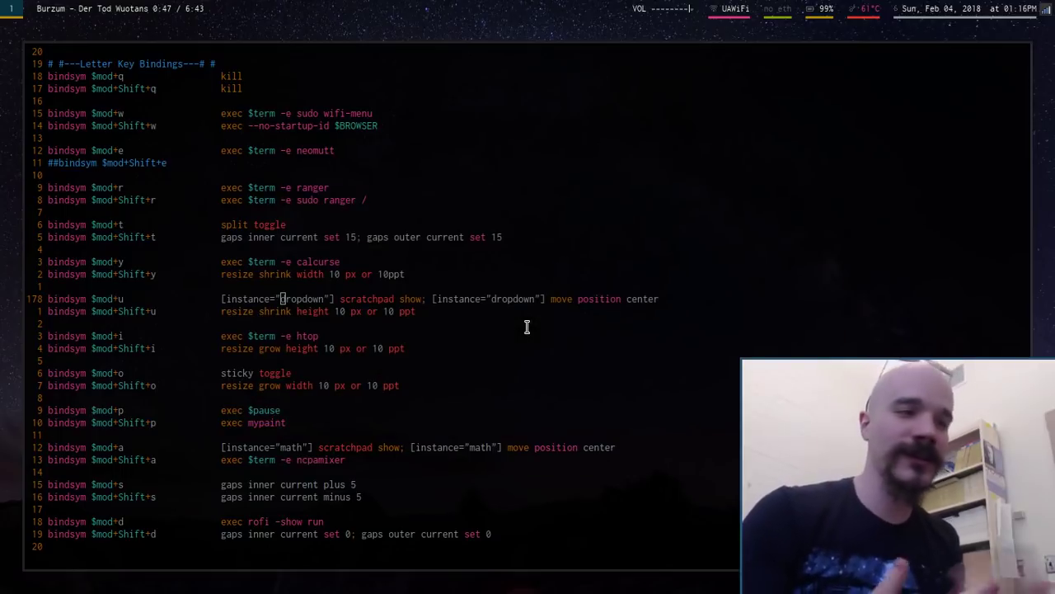
{"action": "key", "text": "super+u"}
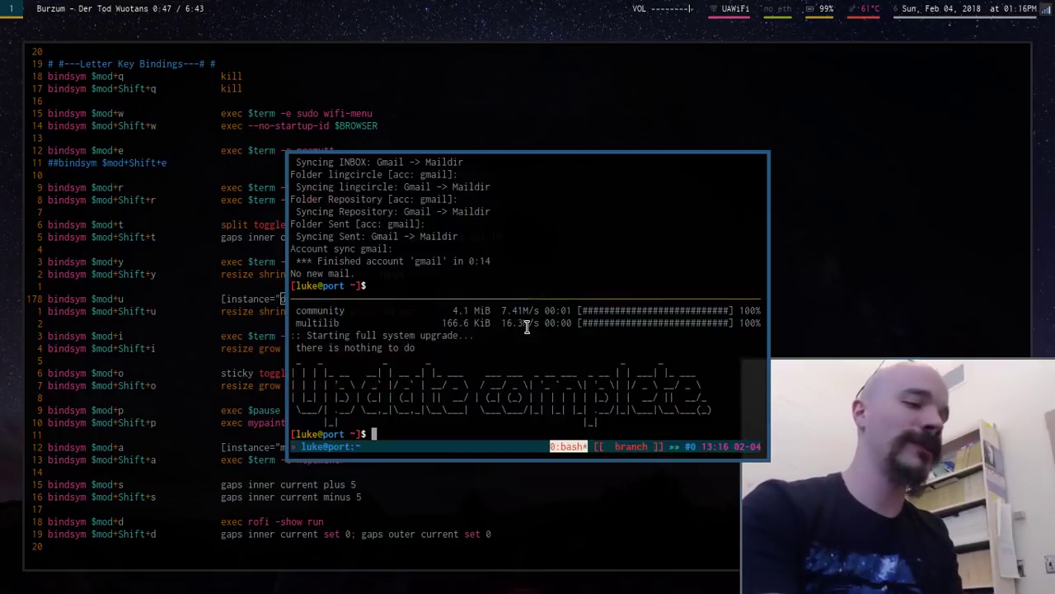
{"action": "key", "text": "super+u"}
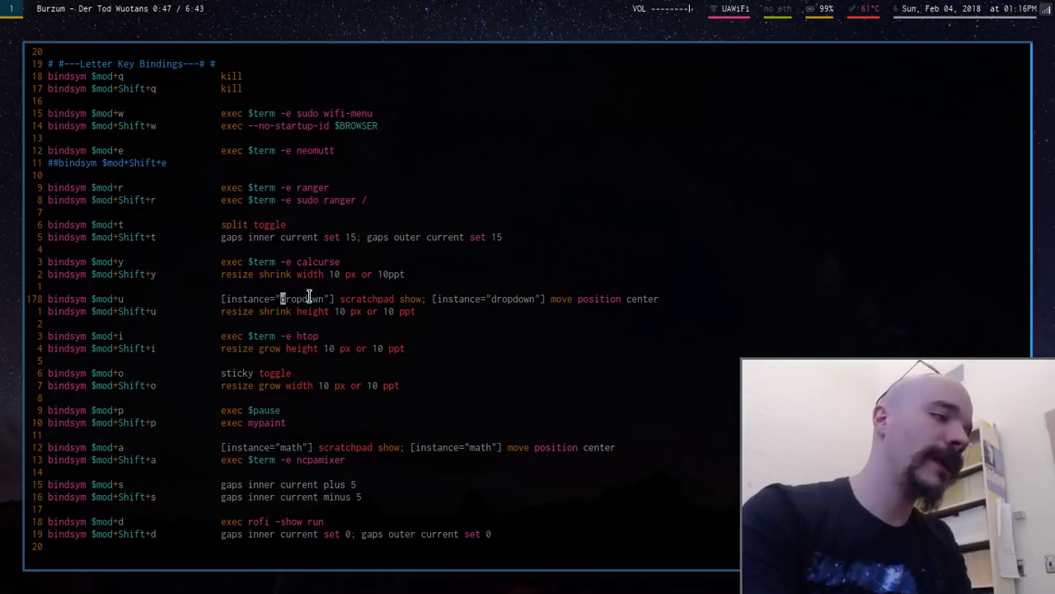
Jump to the dropdown for_window rules and highlight the line launching the tmux dropdown.
{"action": "key", "text": "n"}
{"action": "key", "text": "n"}
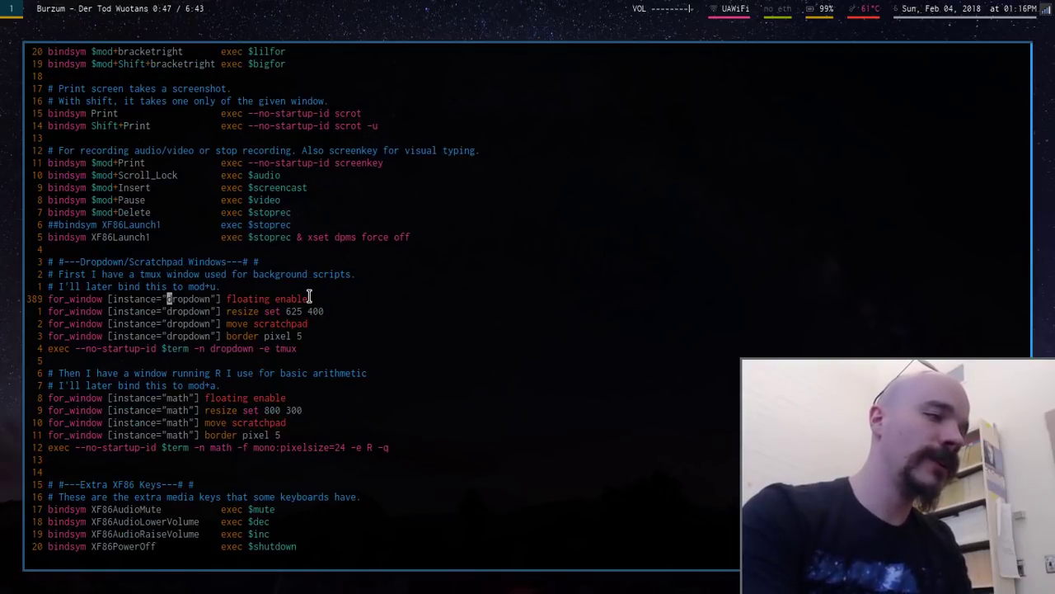
{"action": "key", "text": "j"}
{"action": "key", "text": "j"}
{"action": "key", "text": "j"}
{"action": "key", "text": "j"}
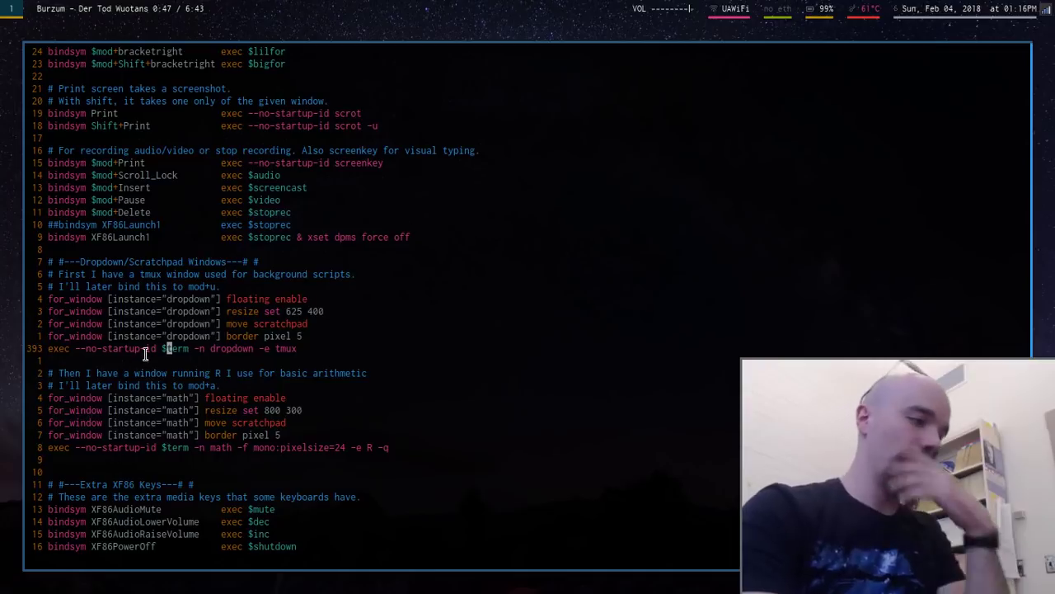
{"action": "key", "text": "shift+v"}
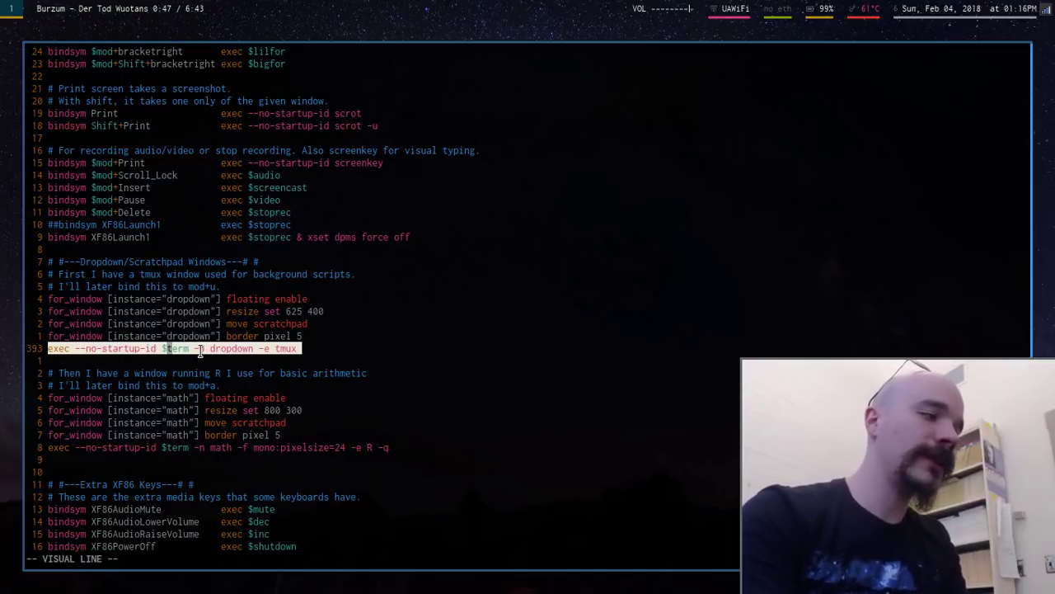
{"action": "key", "text": "Escape"}
{"action": "key", "text": "j"}
{"action": "key", "text": "k"}
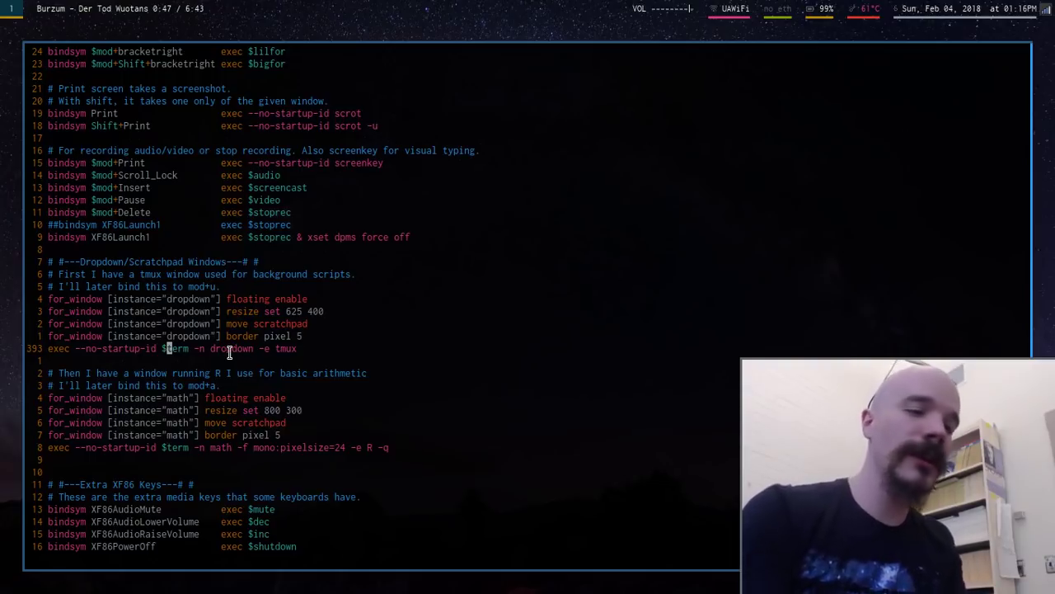
{"action": "key", "text": "super+Return"}
Look up the -n option in the st manual page, then close it.
{"action": "type", "text": "man st"}
{"action": "key", "text": "Return"}
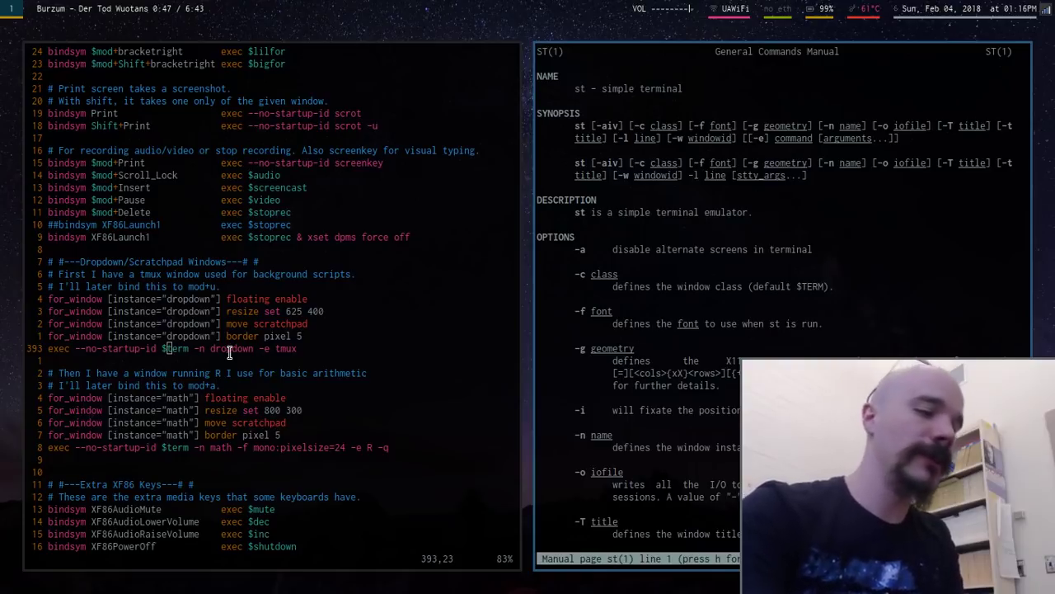
{"action": "key", "text": "slash"}
{"action": "type", "text": "-n"}
{"action": "key", "text": "Return"}
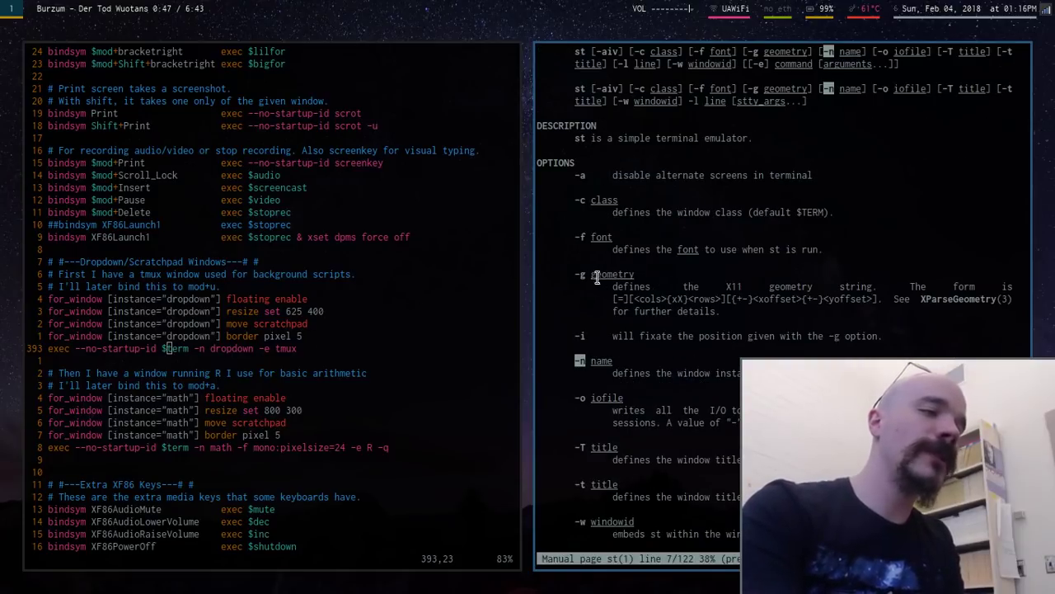
{"action": "scroll", "coordinate": [597, 278], "scroll_direction": "down", "scroll_amount": 4}
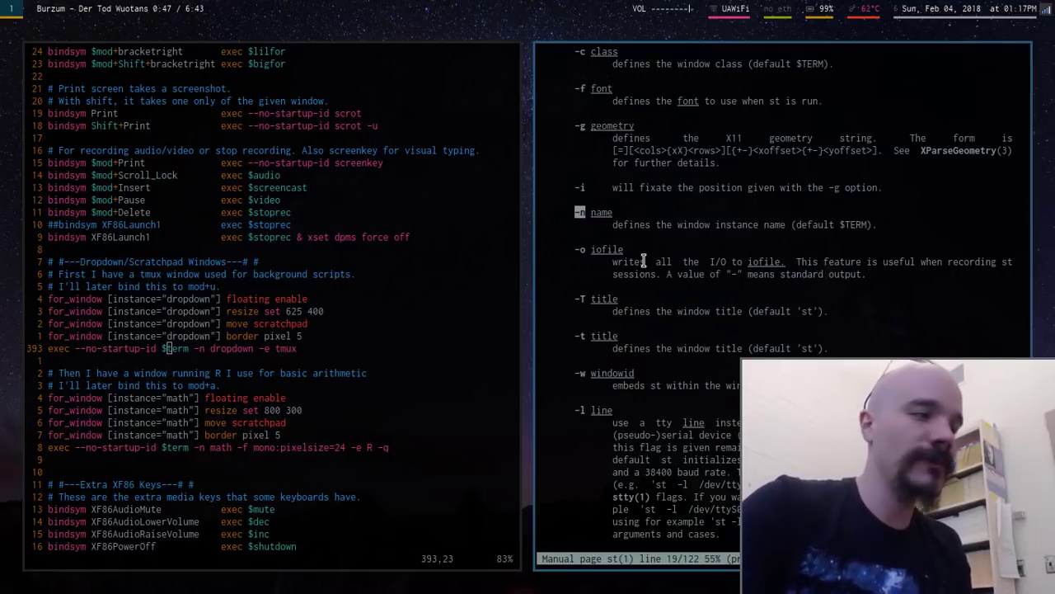
{"action": "key", "text": "q"}
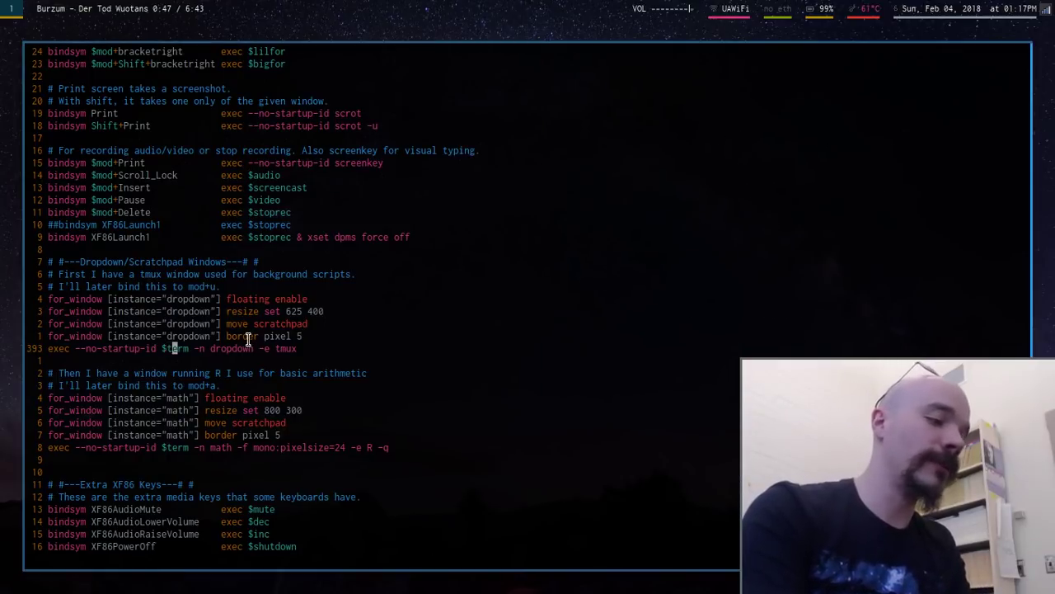
Highlight the tmux dropdown launch line, then spawn a new terminal beside the editor.
{"action": "key", "text": "shift+v"}
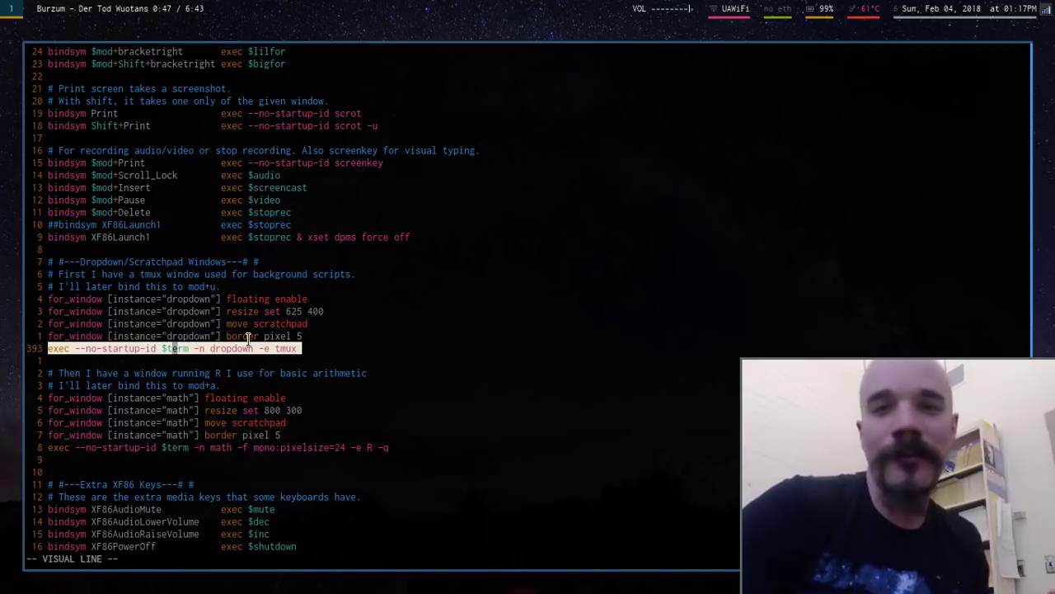
{"action": "key", "text": "Escape"}
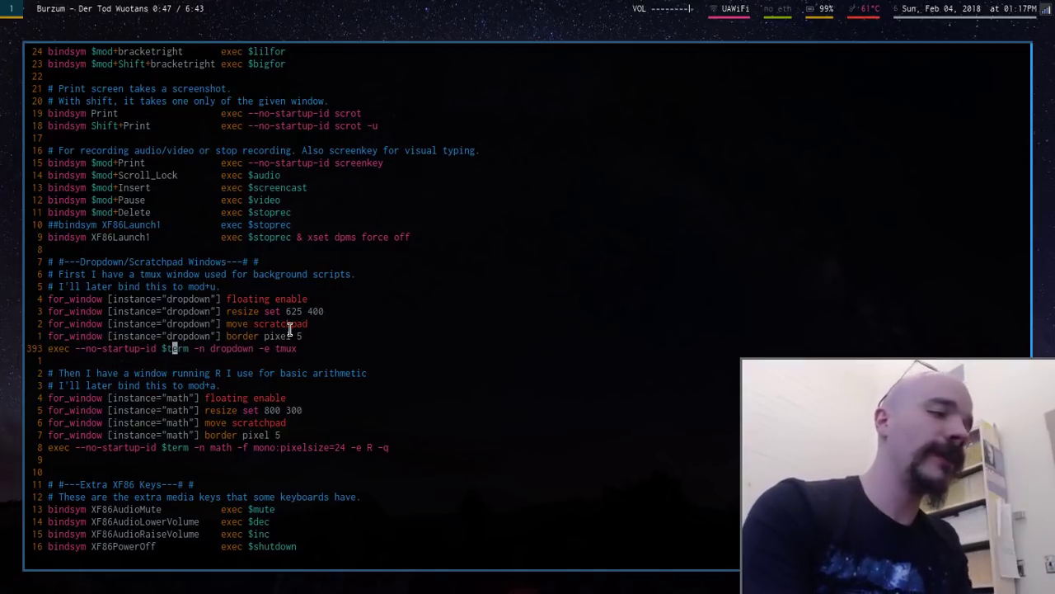
{"action": "key", "text": "super+Return"}
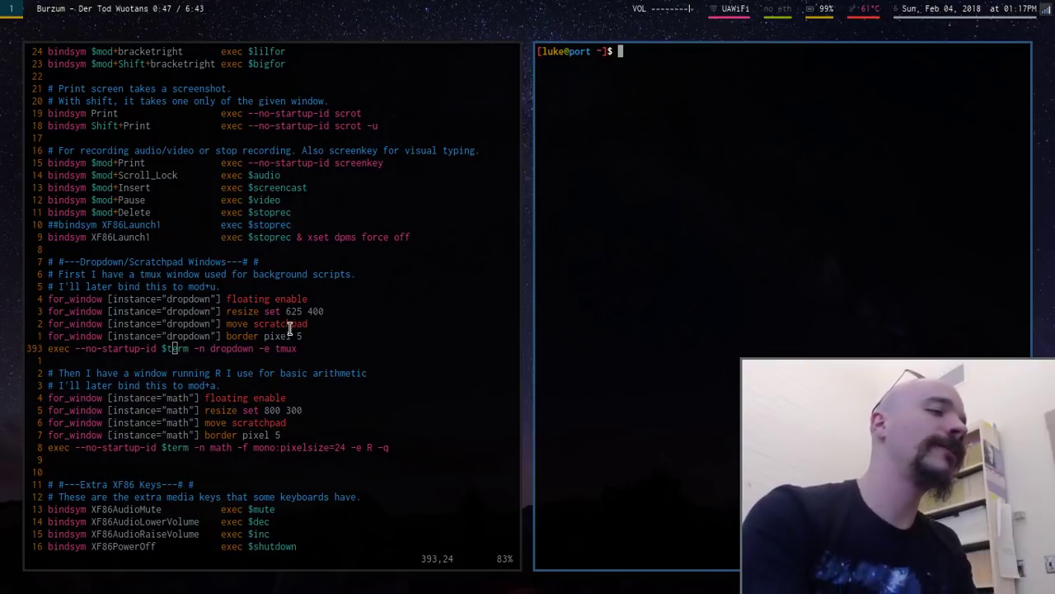
Apply the floating enable rule so the new terminal floats, and shift it right.
{"action": "key", "text": "super+h"}
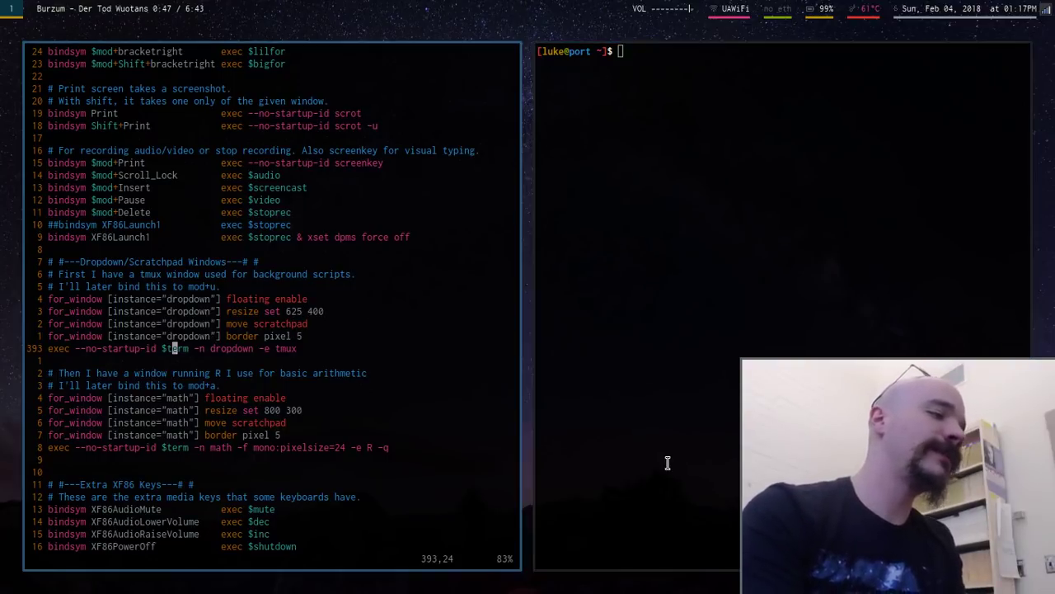
{"action": "key", "text": "k"}
{"action": "key", "text": "k"}
{"action": "key", "text": "k"}
{"action": "key", "text": "k"}
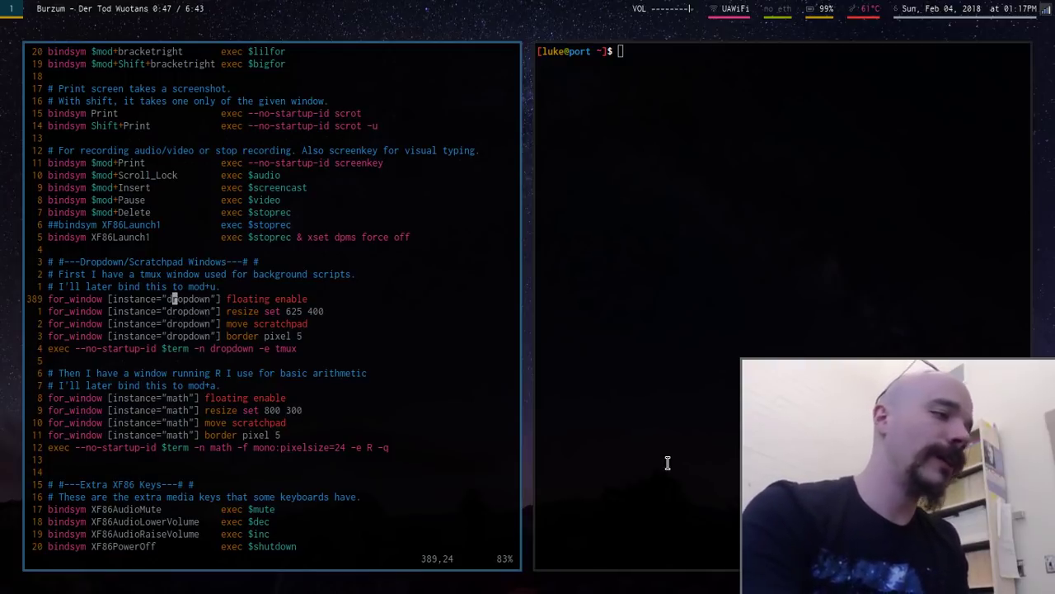
{"action": "key", "text": "shift+v"}
{"action": "key", "text": "super+l"}
{"action": "key", "text": "super+shift+space"}
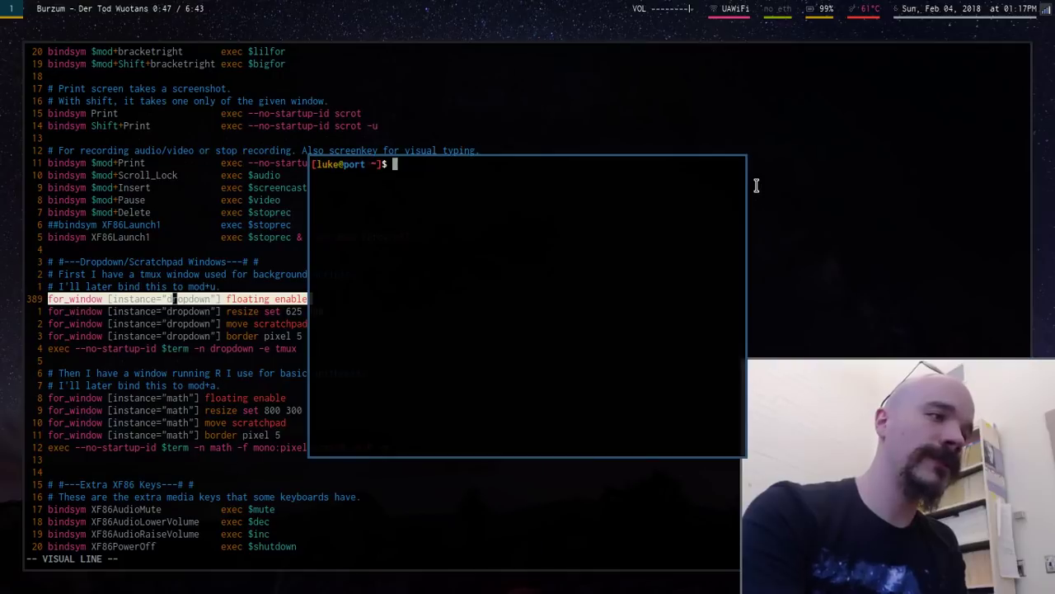
{"action": "key", "text": "super+space"}
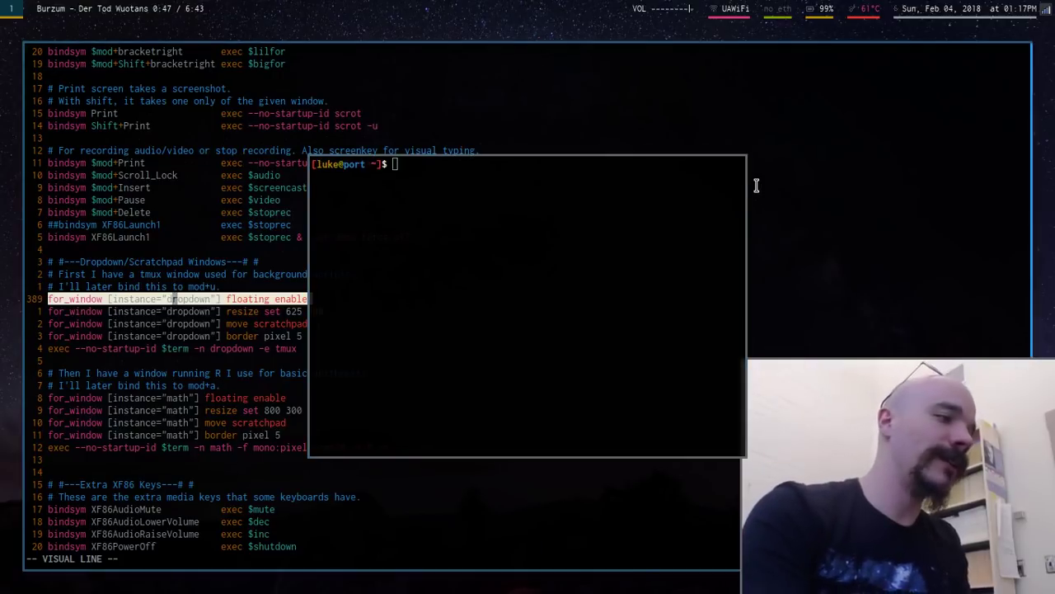
{"action": "key", "text": "super+shift+l"}
{"action": "key", "text": "super+shift+l"}
{"action": "key", "text": "super+shift+l"}
{"action": "key", "text": "super+shift+l"}
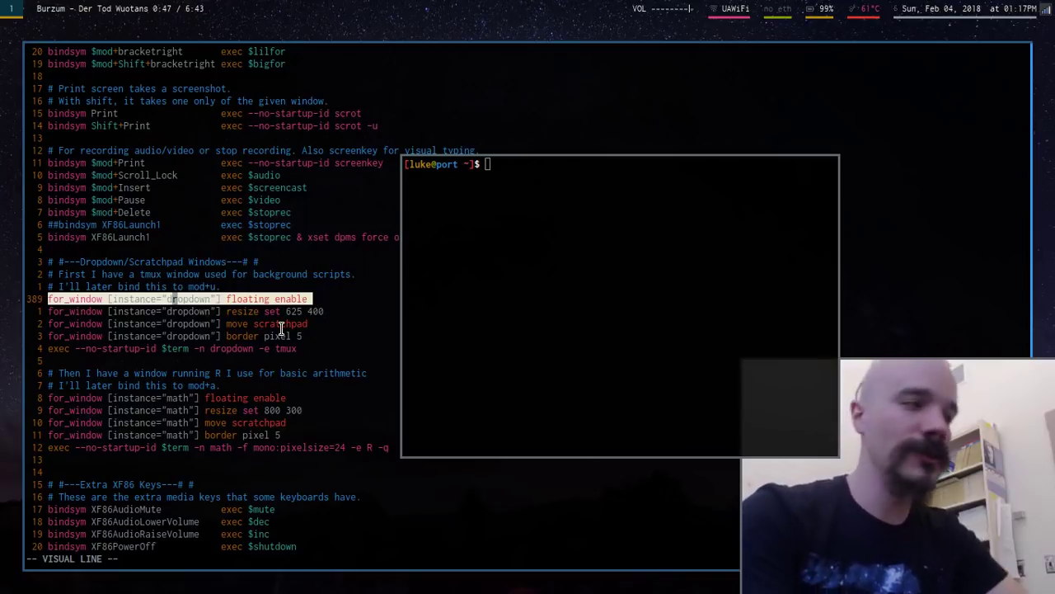
Follow the move scratchpad rule to stash the floating terminal, then toggle the dropdown with mod+u.
{"action": "key", "text": "j"}
{"action": "key", "text": "k"}
{"action": "key", "text": "Escape"}
{"action": "key", "text": "j"}
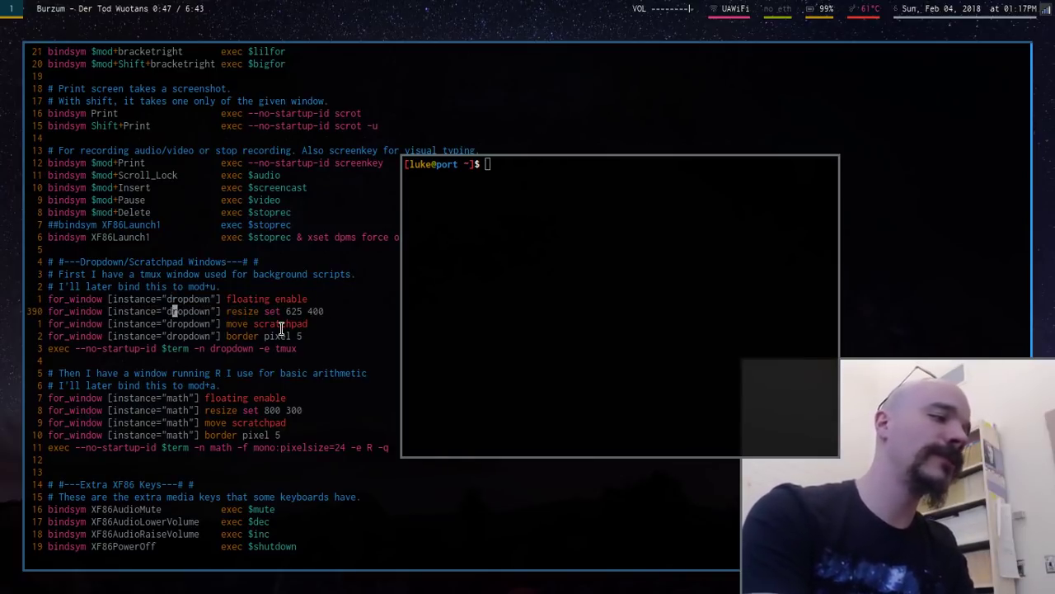
{"action": "key", "text": "j"}
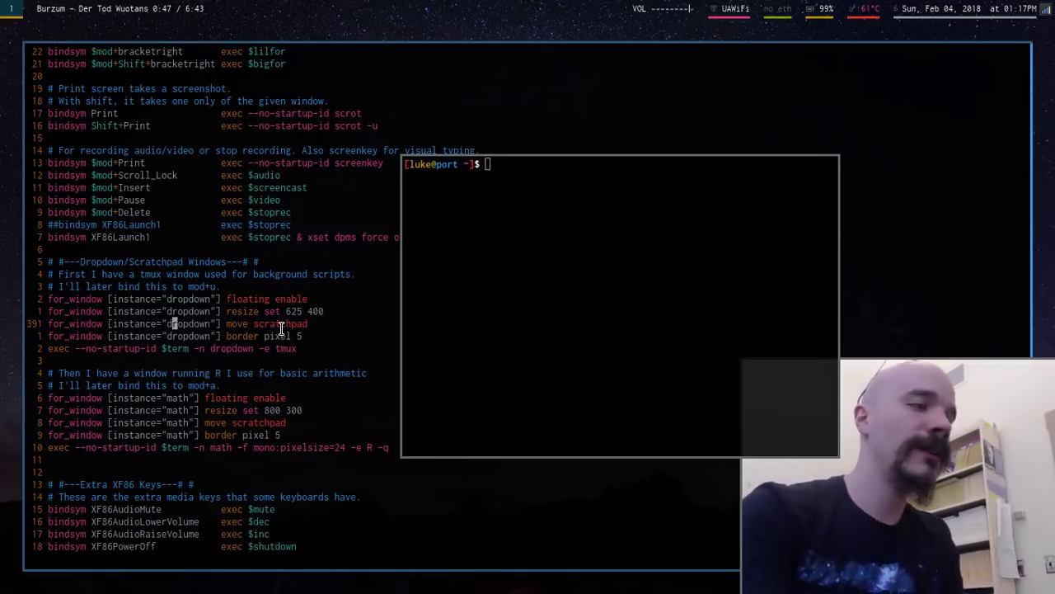
{"action": "key", "text": "super+u"}
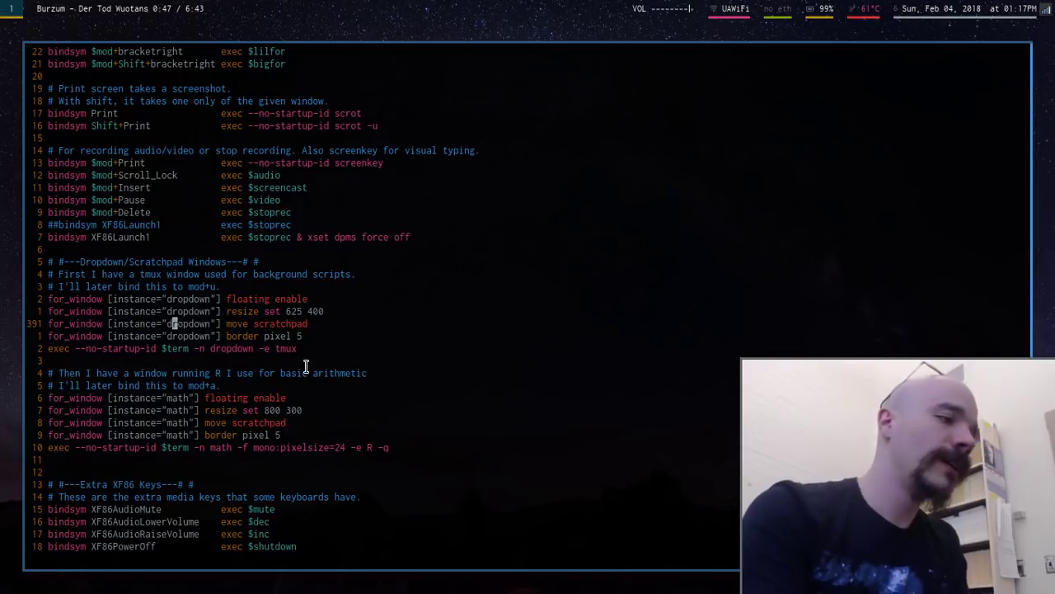
{"action": "key", "text": "j"}
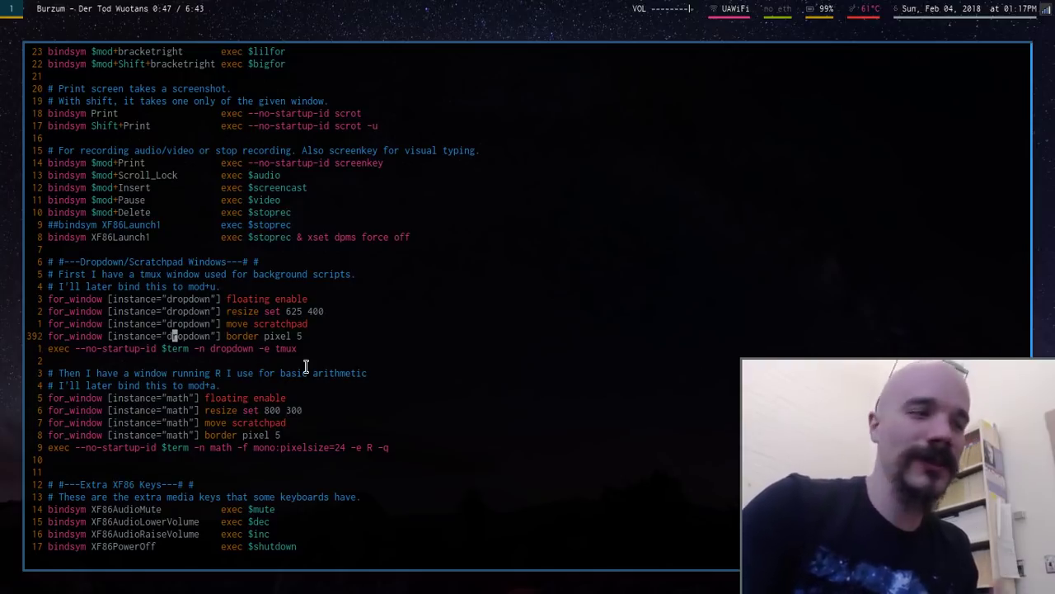
{"action": "key", "text": "super+u"}
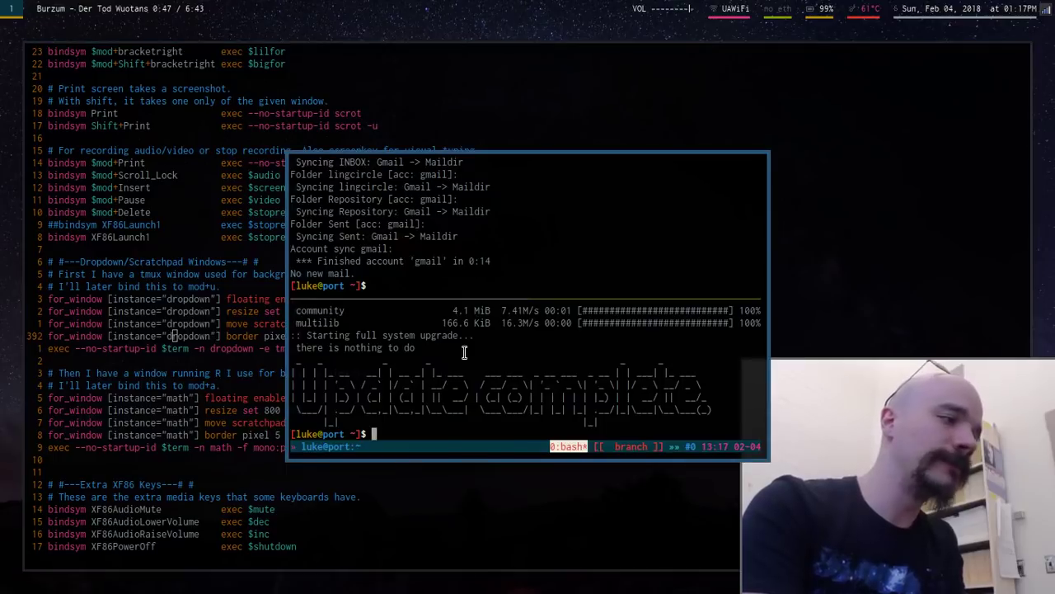
{"action": "key", "text": "super+u"}
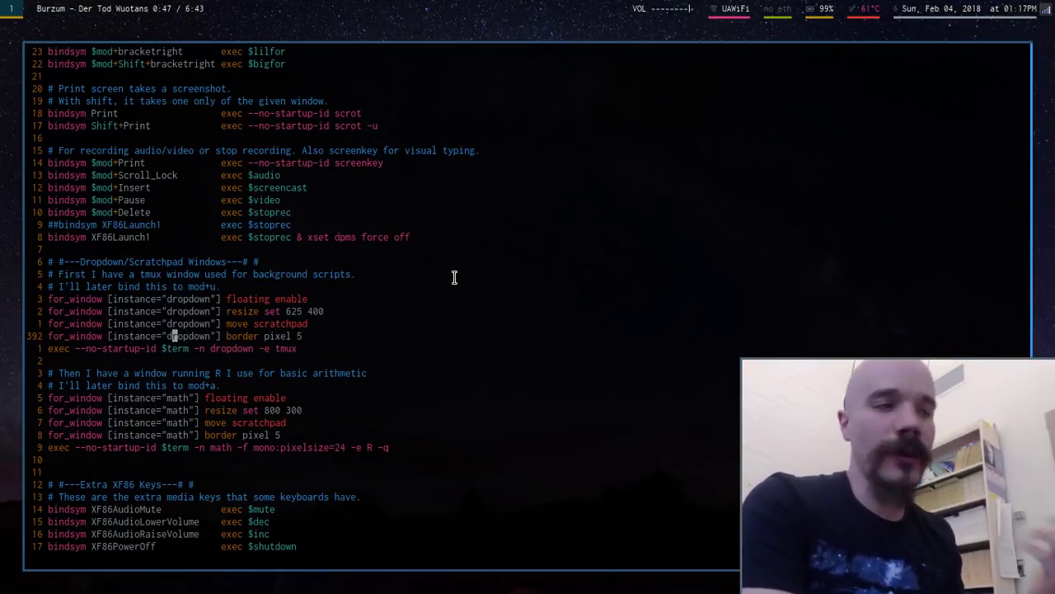
{"action": "key", "text": "k"}
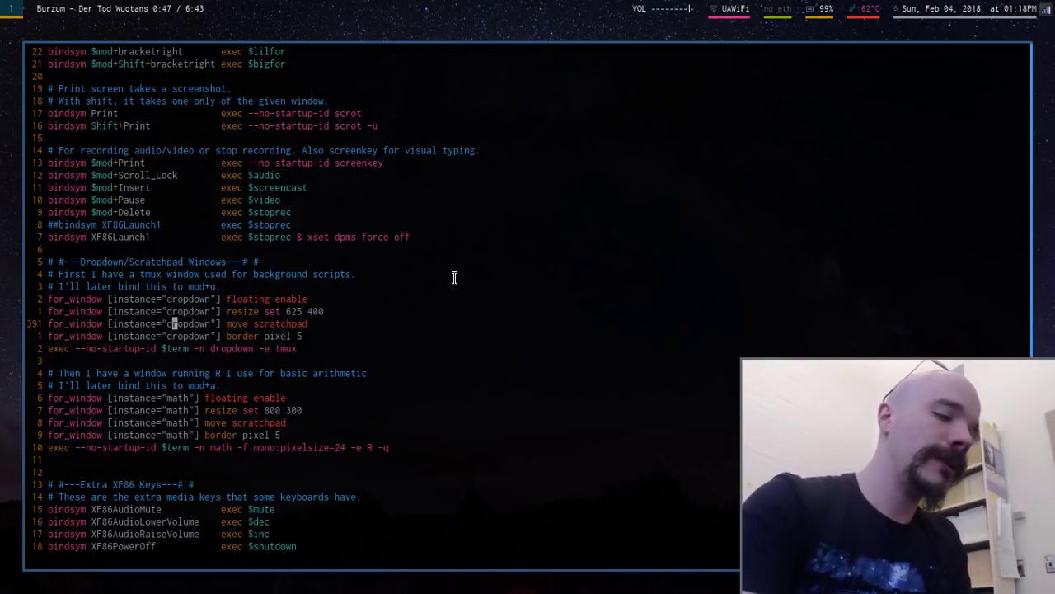
Jump to the bindsym $mod+u line and highlight its [instance="dropdown"] scratchpad show command.
{"action": "key", "text": "n"}
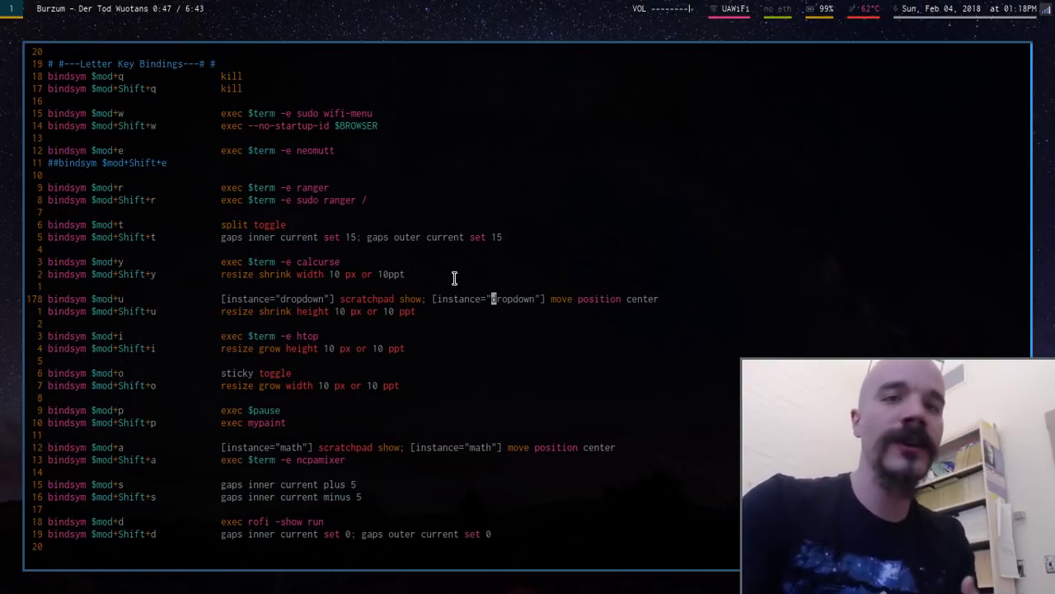
{"action": "key", "text": "B"}
{"action": "key", "text": "B"}
{"action": "key", "text": "B"}
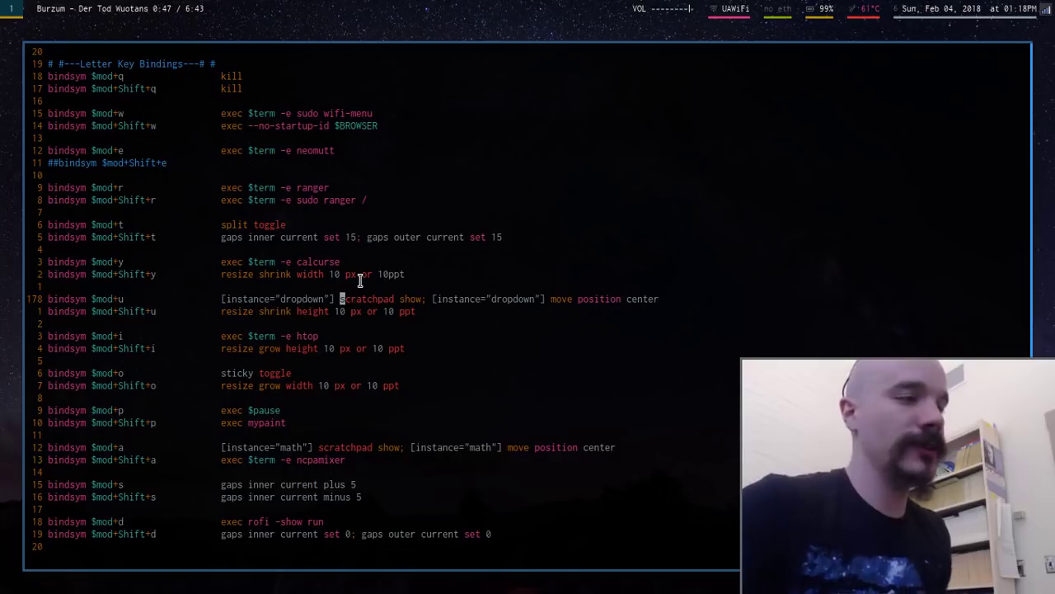
{"action": "key", "text": "shift+b"}
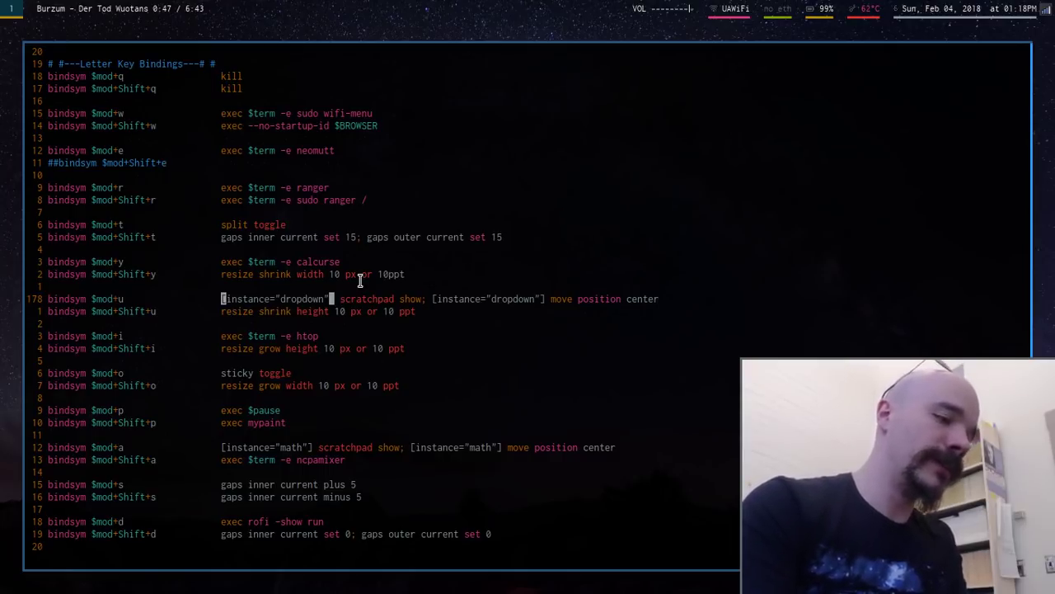
{"action": "key", "text": "v"}
{"action": "key", "text": "percent"}
{"action": "key", "text": "y"}
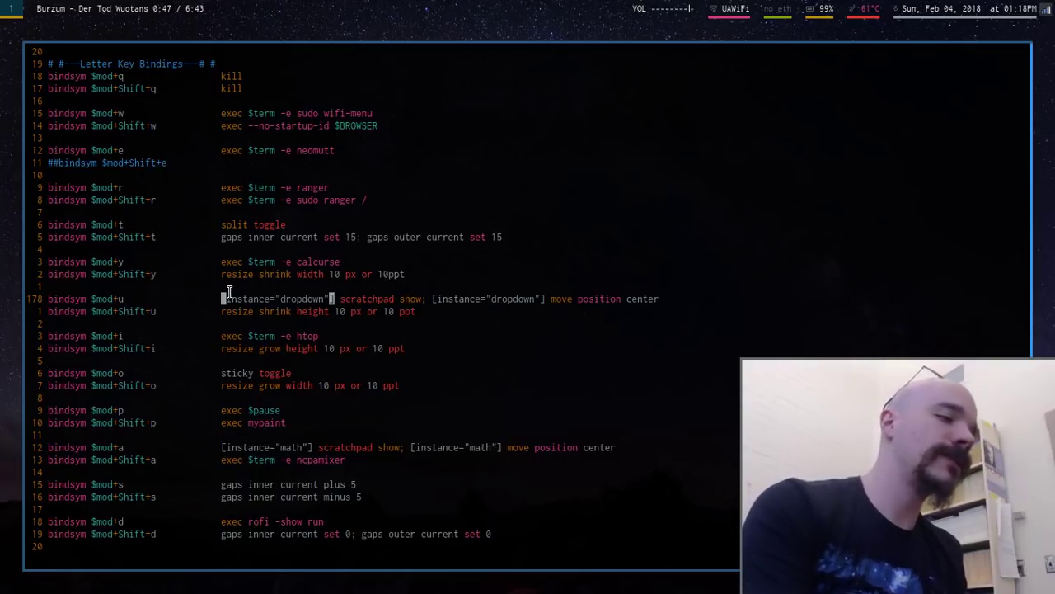
{"action": "left_click_drag", "start_coordinate": [226, 297], "coordinate": [645, 307]}
{"action": "left_click", "coordinate": [645, 306]}
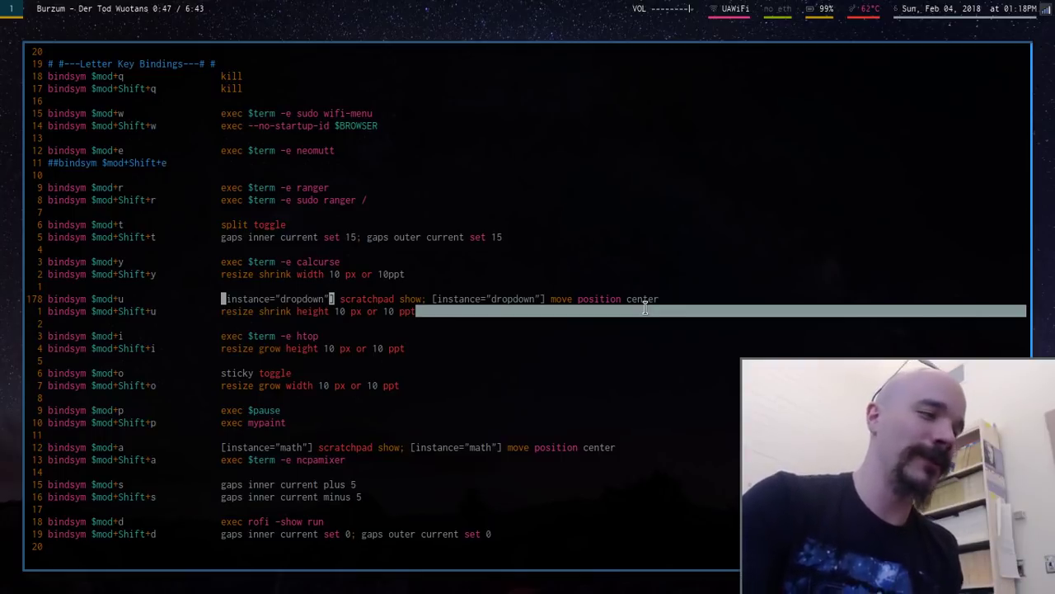
Toggle the dropdown and highlight the trailing move position center command on the $mod+u binding.
{"action": "key", "text": "k"}
{"action": "key", "text": "super+u"}
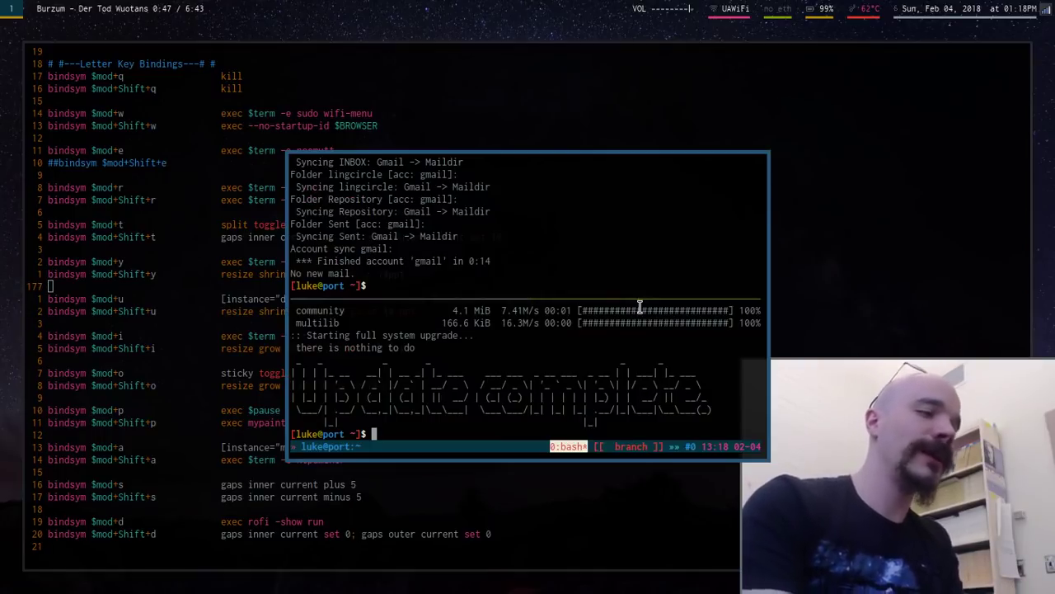
{"action": "key", "text": "super+u"}
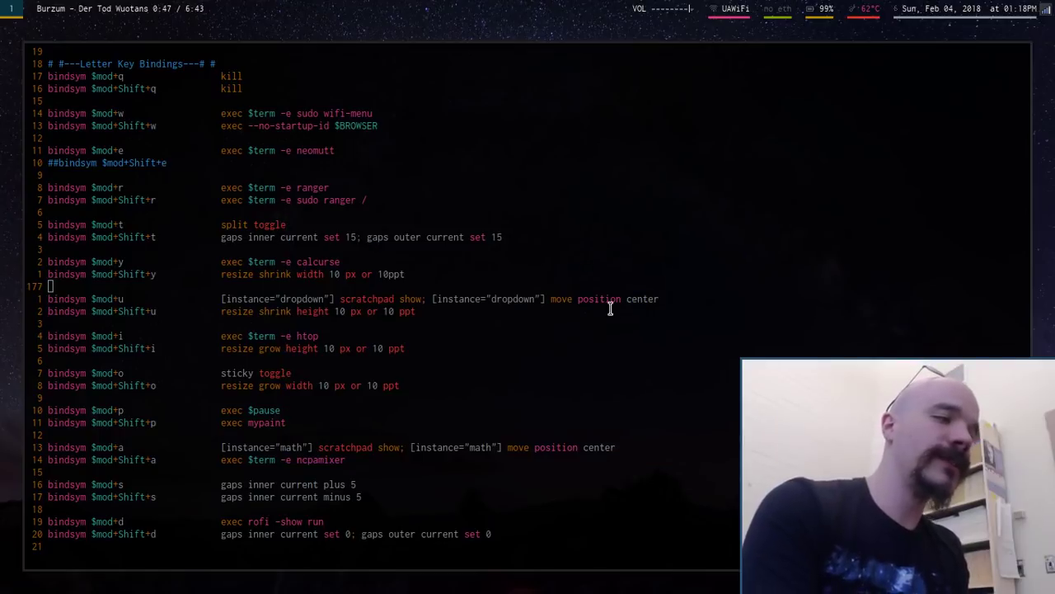
{"action": "left_click_drag", "start_coordinate": [659, 298], "coordinate": [410, 301]}
{"action": "left_click", "coordinate": [412, 301]}
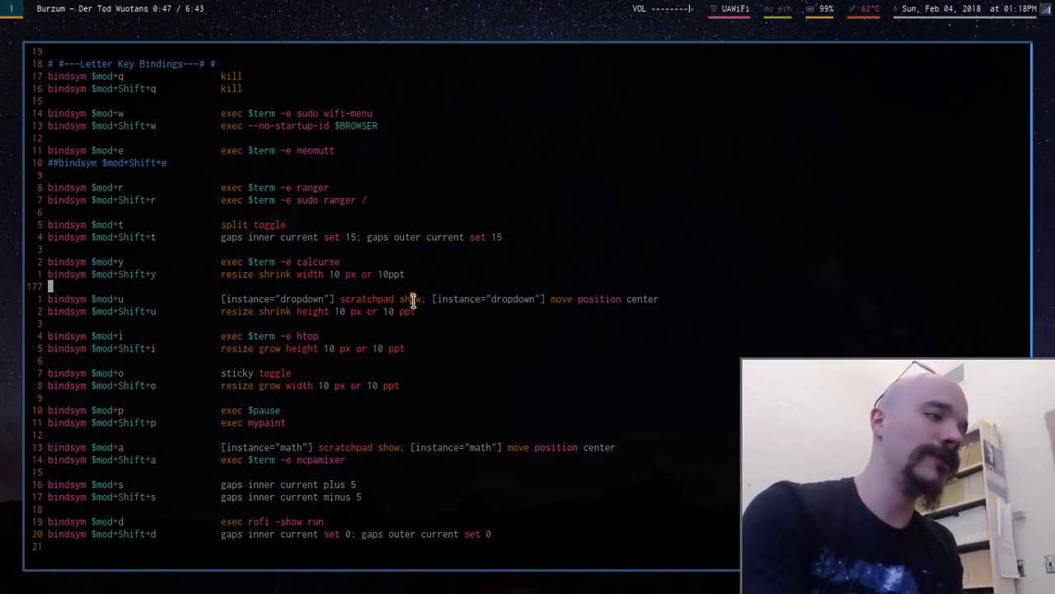
Delete the centering command, save, reload i3 with mod+F2, and test the dropdown.
{"action": "key", "text": "j"}
{"action": "key", "text": "f"}
{"action": "key", "text": "bracketleft"}
{"action": "key", "text": "shift+w"}
{"action": "key", "text": "shift+w"}
{"action": "key", "text": "shift+w"}
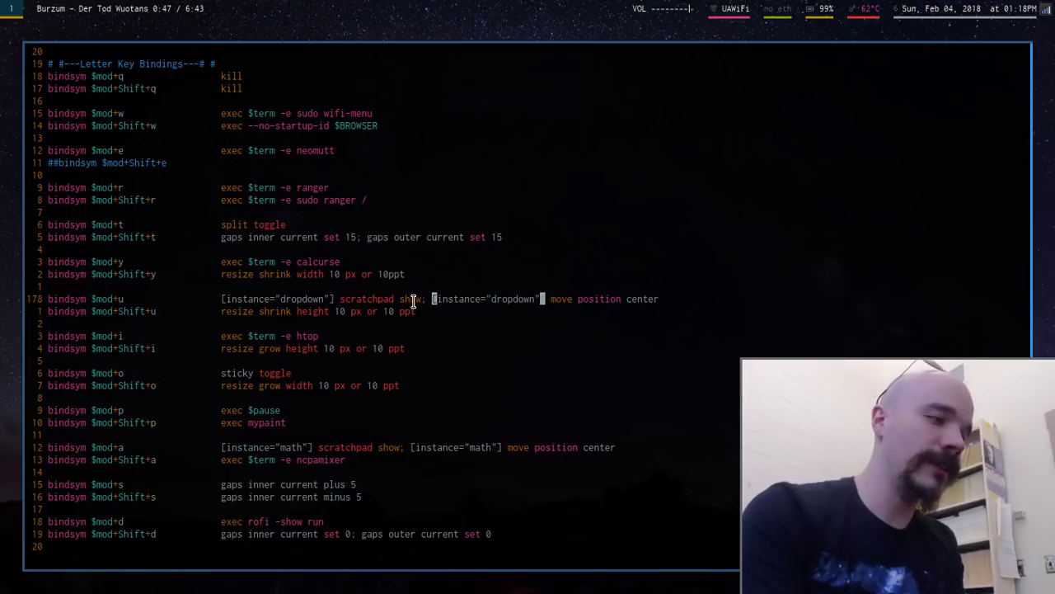
{"action": "type", "text": "Dxx:w"}
{"action": "key", "text": "Return"}
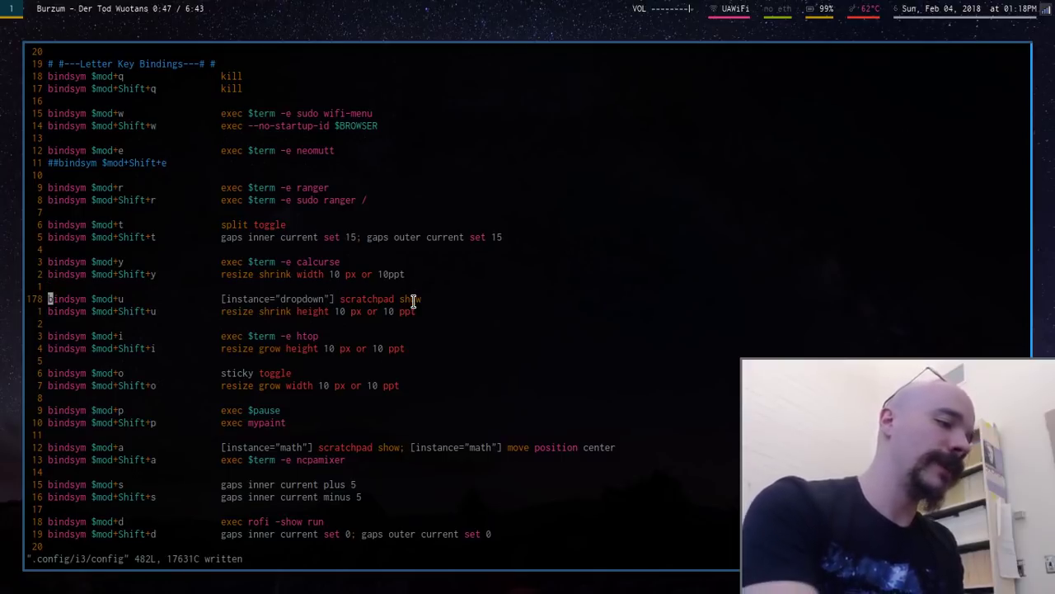
{"action": "key", "text": "super+F2"}
{"action": "key", "text": "super+u"}
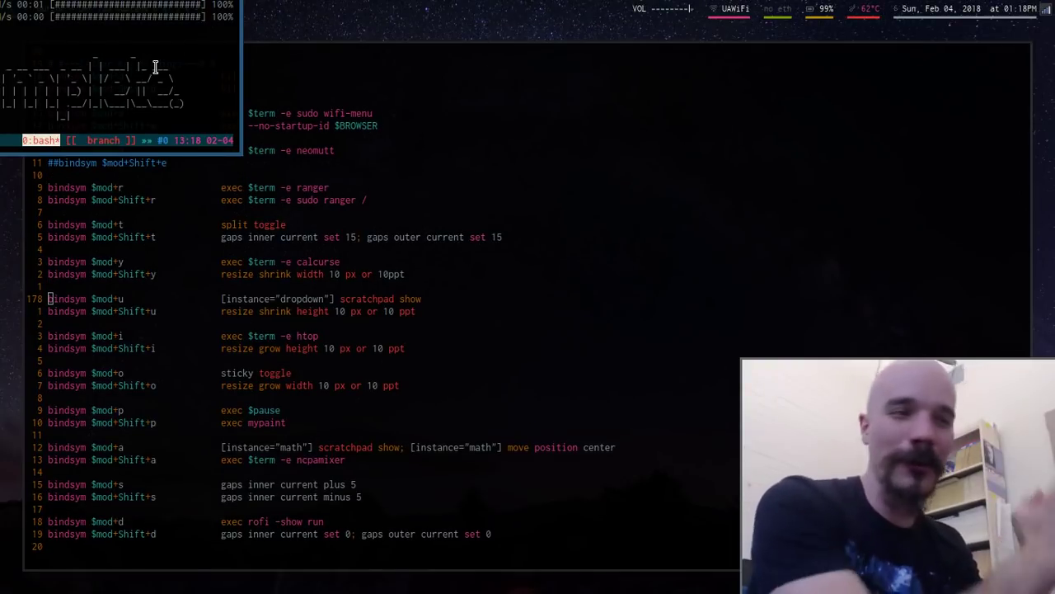
{"action": "key", "text": "super+u"}
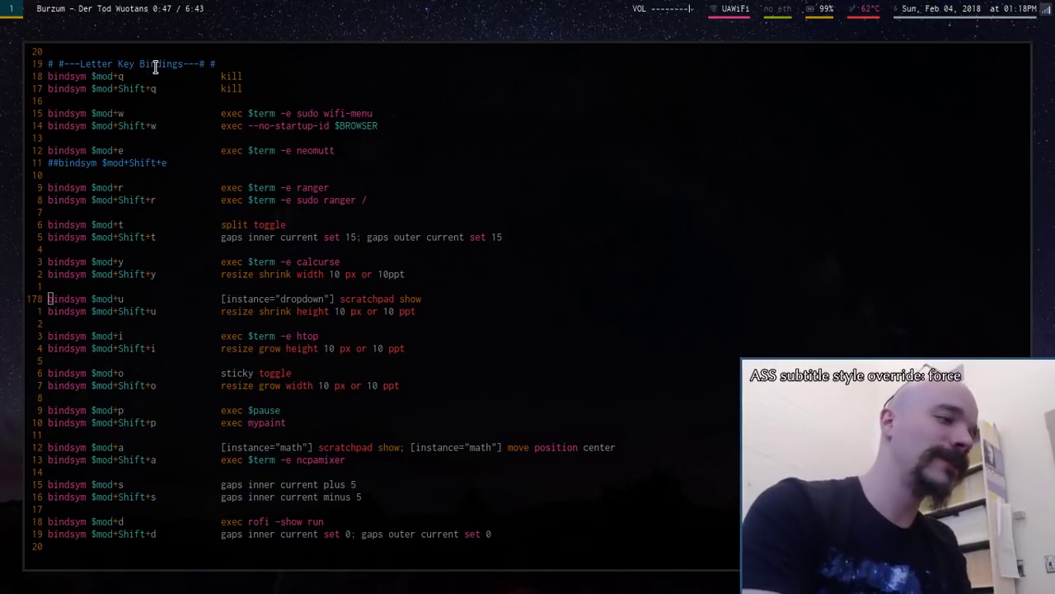
Restore the '; [instance="dropdown"] move position center' edit on line 178 and save with :w.
{"action": "key", "text": "u"}
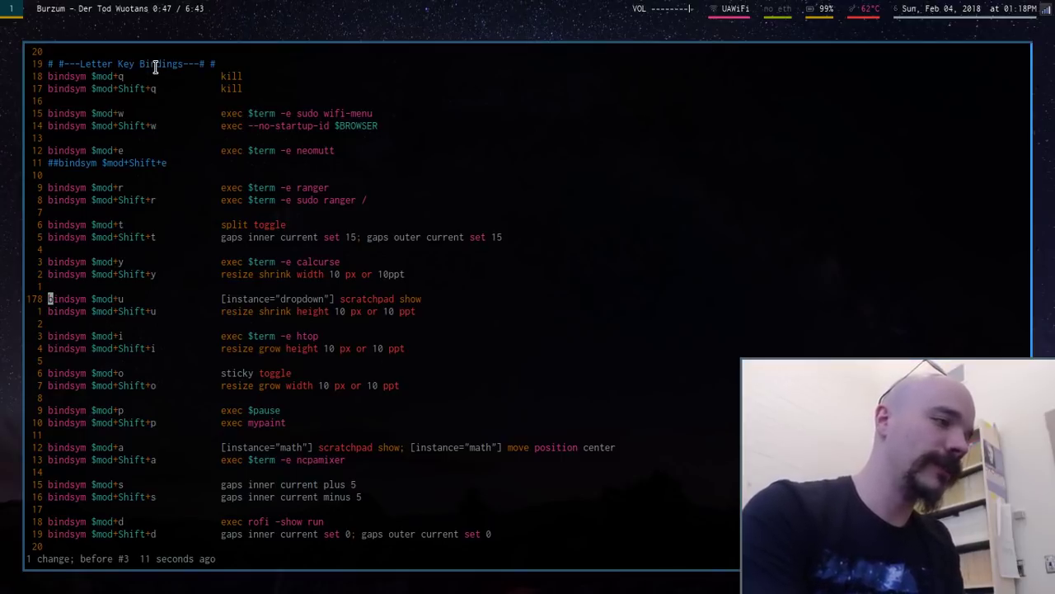
{"action": "key", "text": "ctrl+r"}
{"action": "type", "text": ":w"}
{"action": "key", "text": "Return"}
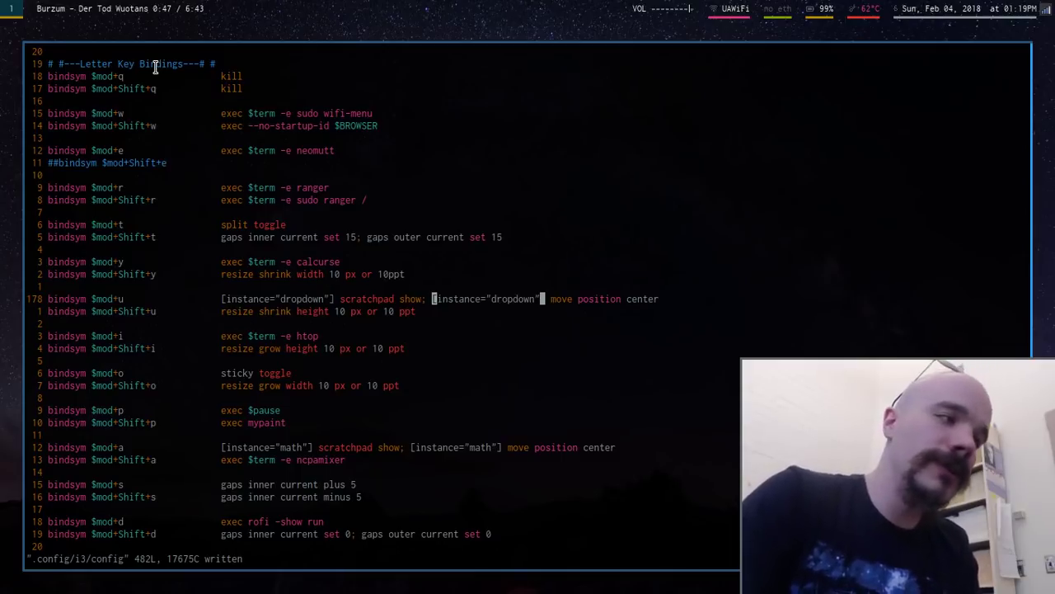
{"action": "key", "text": "0"}
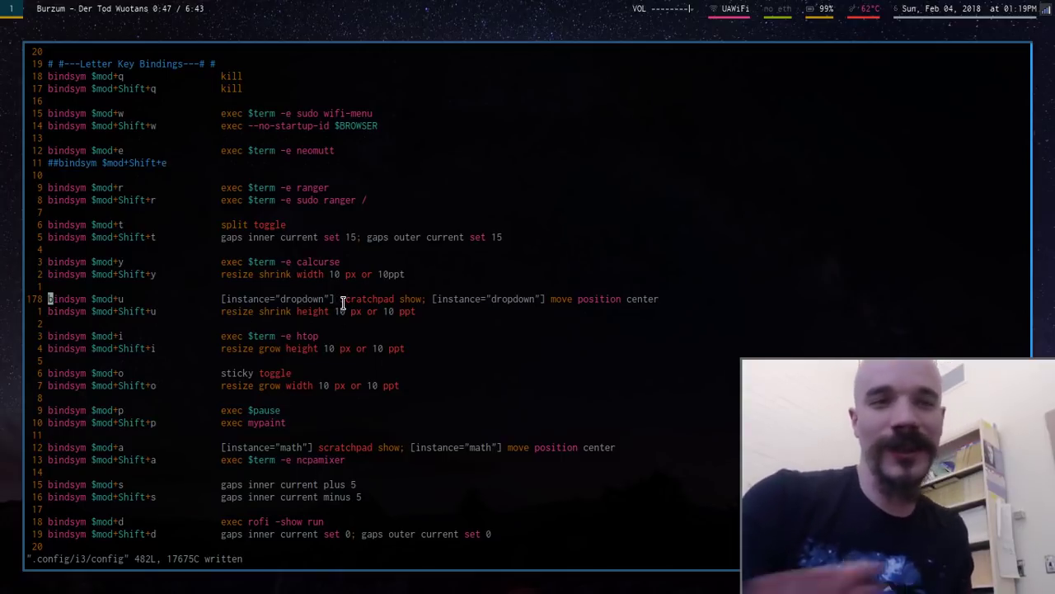
{"action": "type", "text": "/dropdown"}
{"action": "key", "text": "Return"}
Jump to the dropdown for_window rules and highlight the four rule lines.
{"action": "key", "text": "n"}
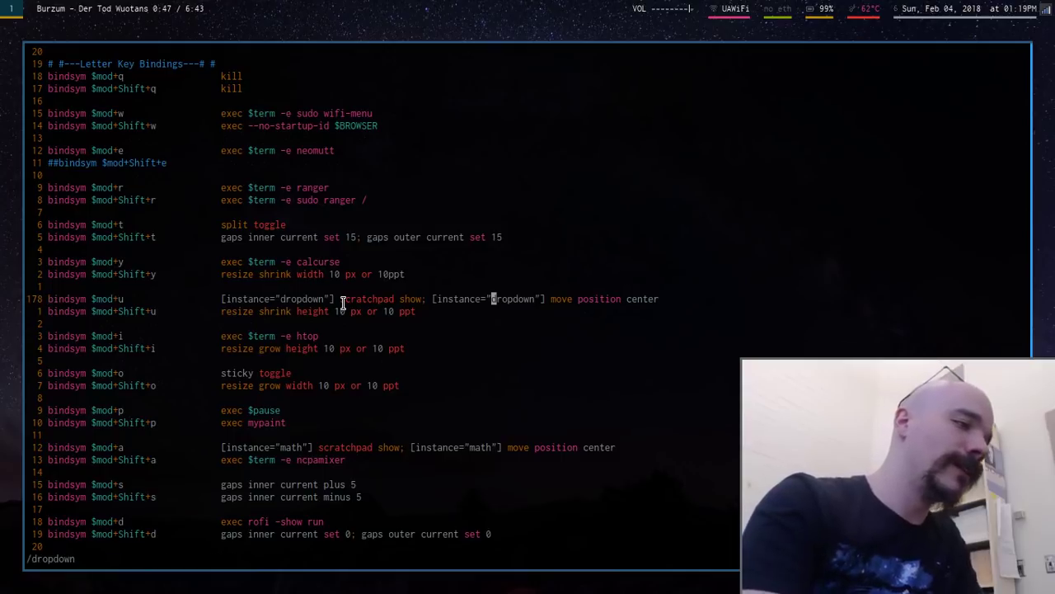
{"action": "key", "text": "n"}
{"action": "key", "text": "shift+v"}
{"action": "key", "text": "j"}
{"action": "key", "text": "j"}
{"action": "key", "text": "j"}
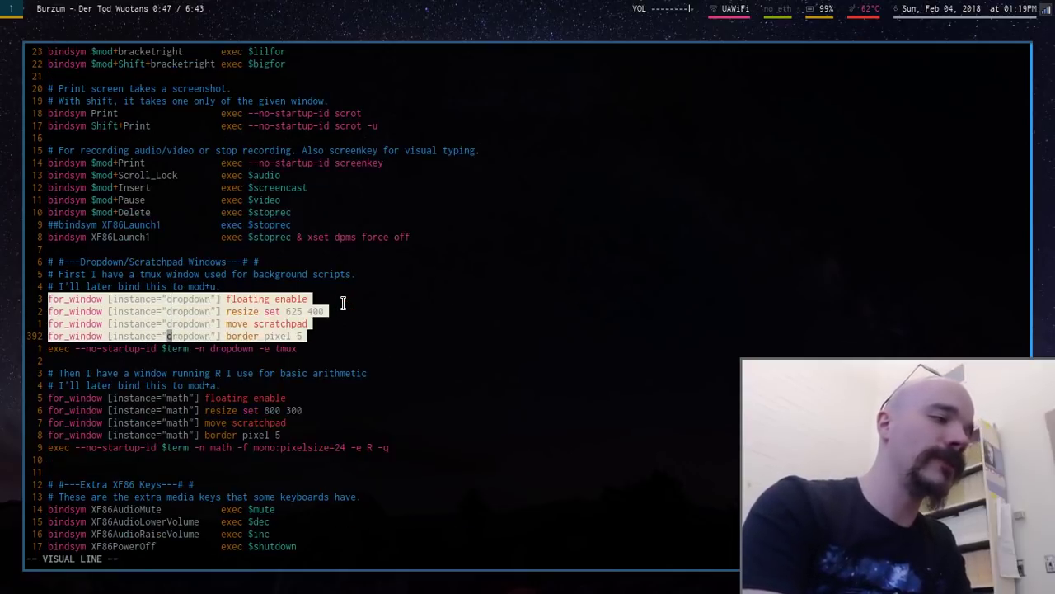
{"action": "key", "text": "Escape"}
{"action": "key", "text": "k"}
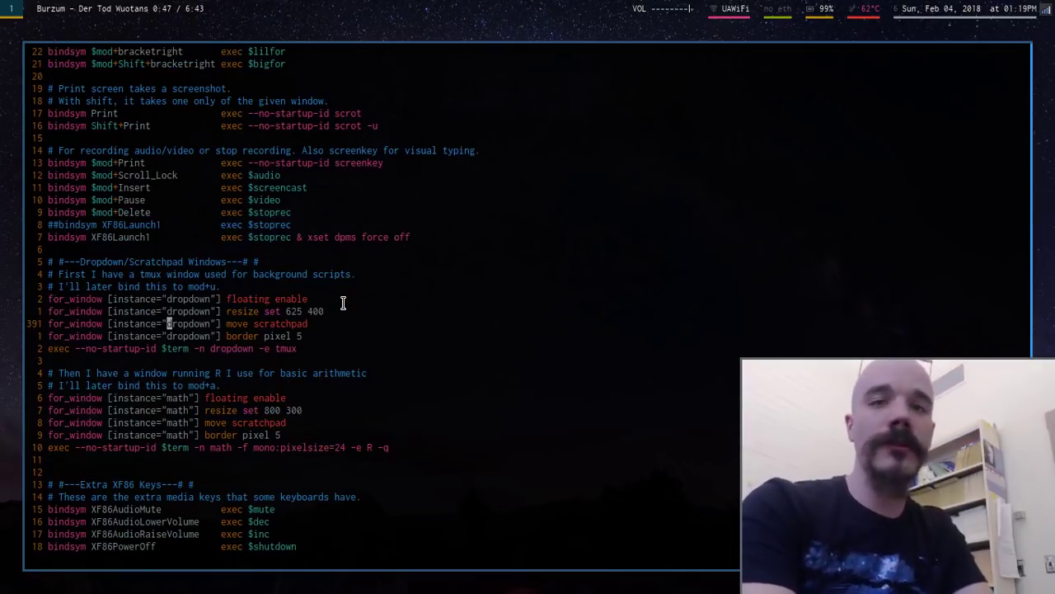
Mark the move scratchpad and floating enable rule lines one at a time.
{"action": "key", "text": "k"}
{"action": "key", "text": "j"}
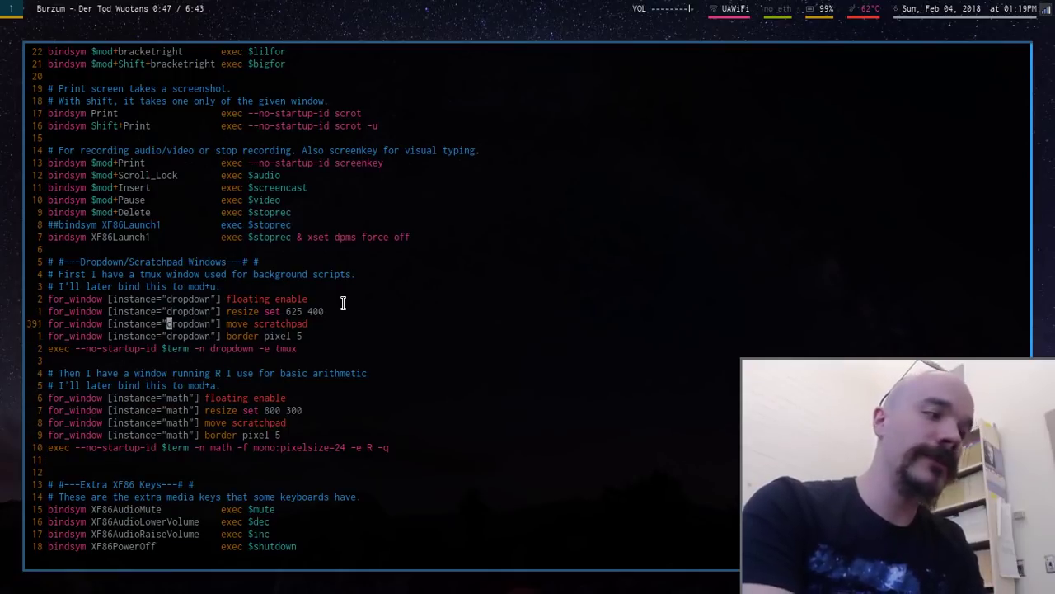
{"action": "key", "text": "shift+v"}
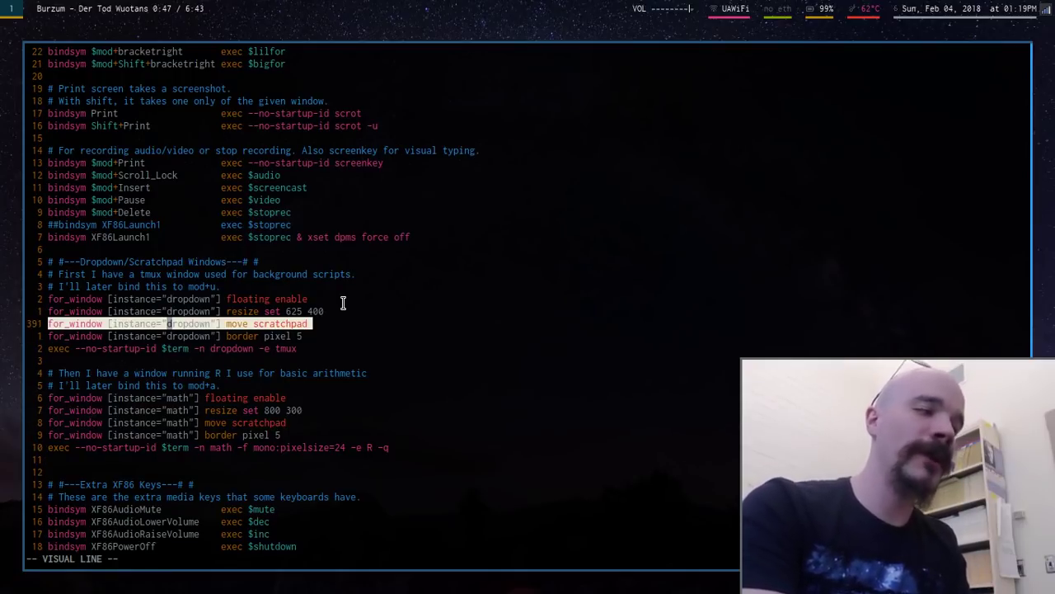
{"action": "key", "text": "Escape"}
{"action": "key", "text": "k"}
{"action": "key", "text": "k"}
{"action": "key", "text": "shift+v"}
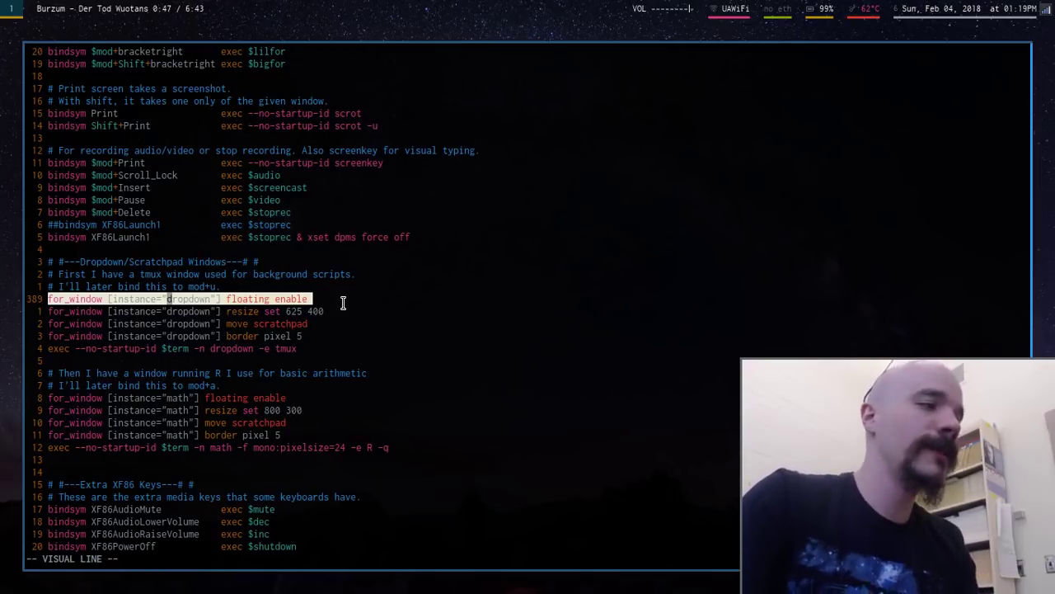
{"action": "key", "text": "Escape"}
{"action": "key", "text": "j"}
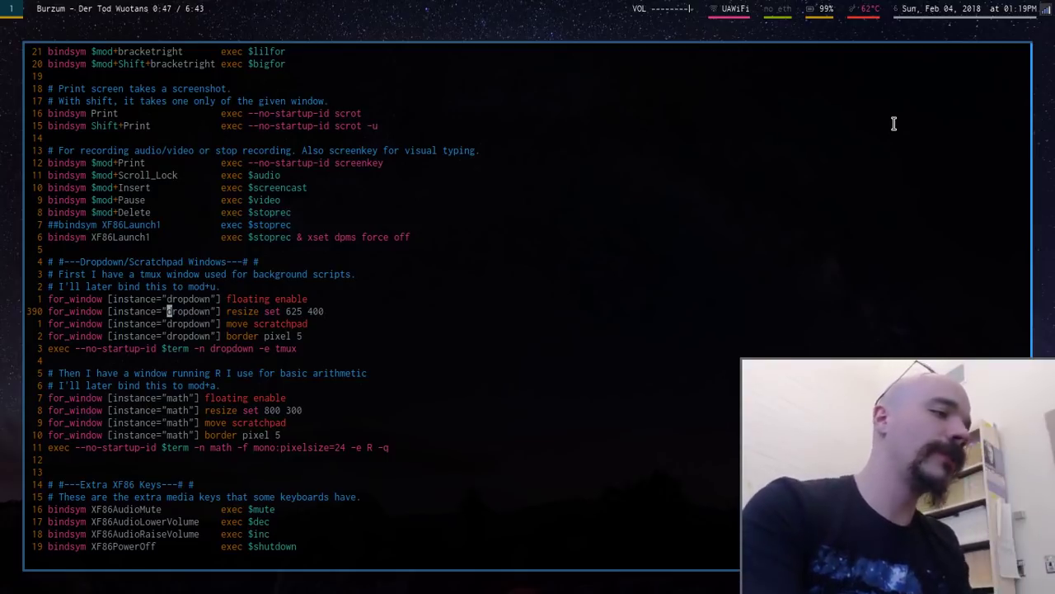
Move to the math section, then show the R calculator, clear its output, and hide it.
{"action": "key", "text": "j"}
{"action": "key", "text": "j"}
{"action": "key", "text": "j"}
{"action": "key", "text": "j"}
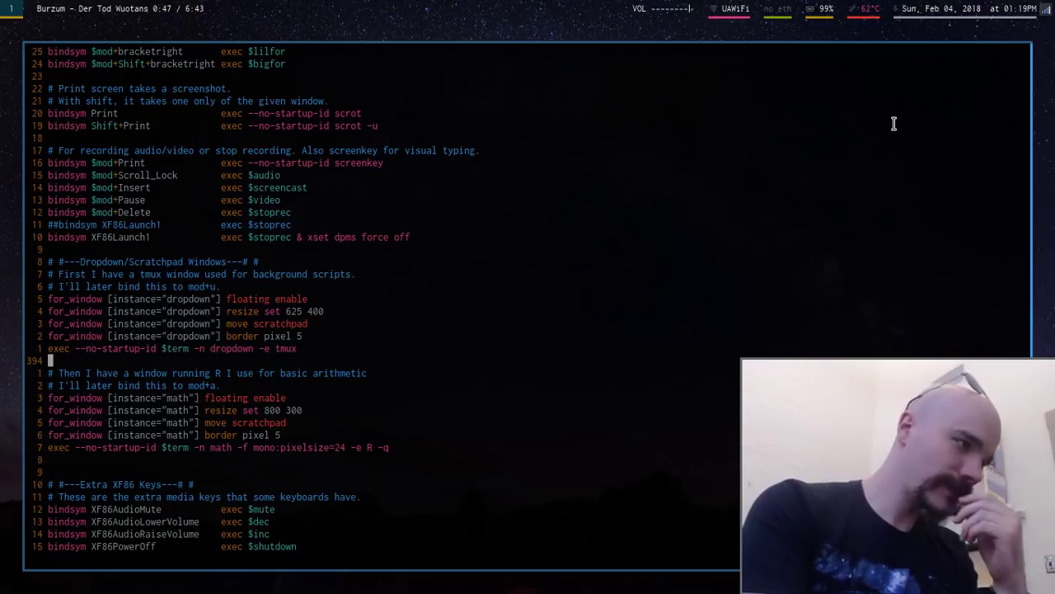
{"action": "key", "text": "j"}
{"action": "key", "text": "j"}
{"action": "key", "text": "j"}
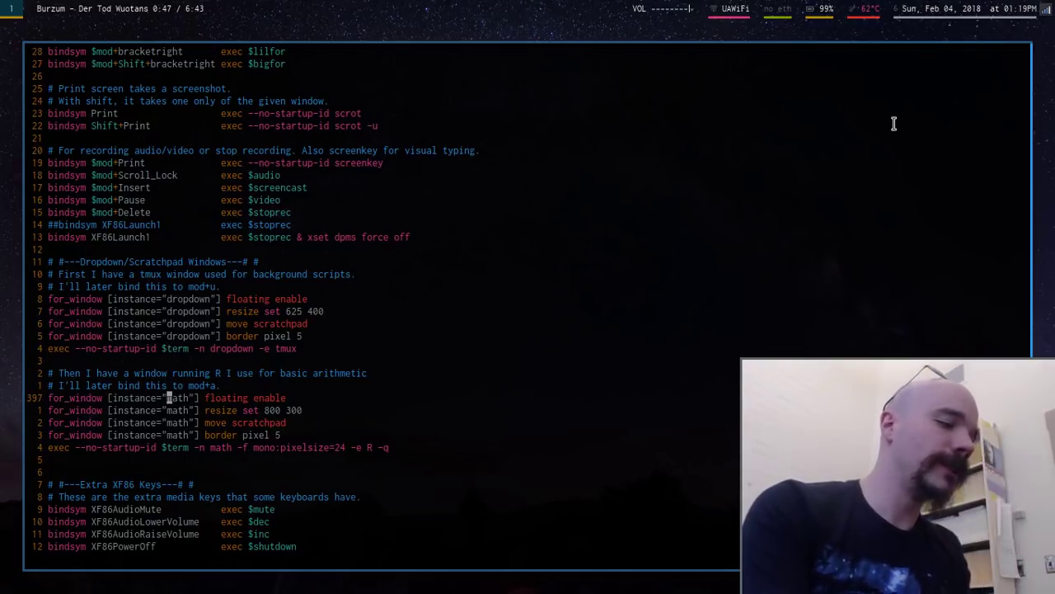
{"action": "key", "text": "super+a"}
{"action": "key", "text": "ctrl+l"}
{"action": "key", "text": "super+a"}
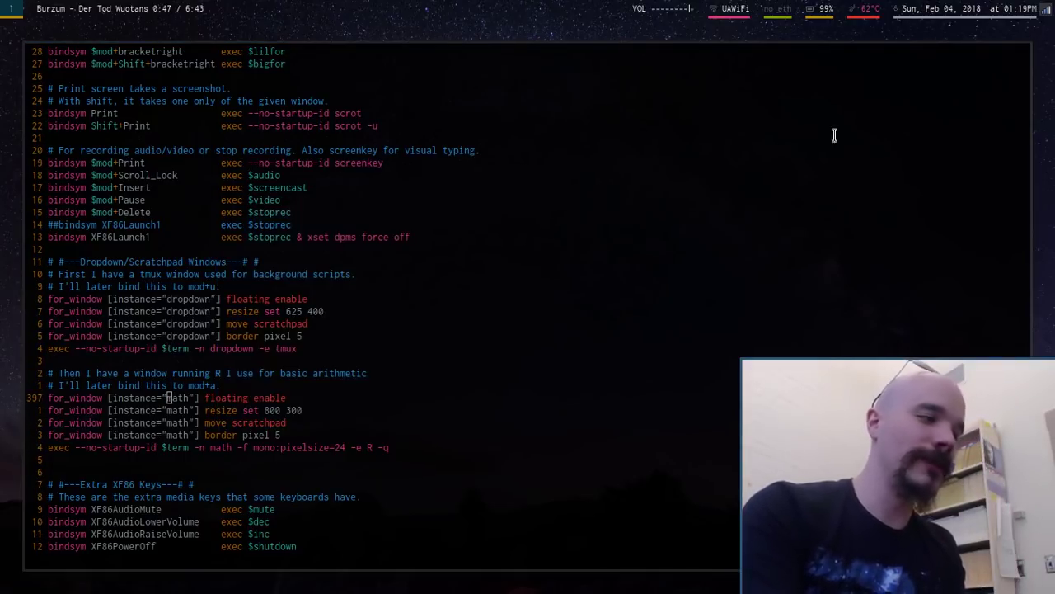
Compute 643245+5235 = 648480 in the R scratchpad, hide it, and mark the R launch line.
{"action": "key", "text": "j"}
{"action": "key", "text": "j"}
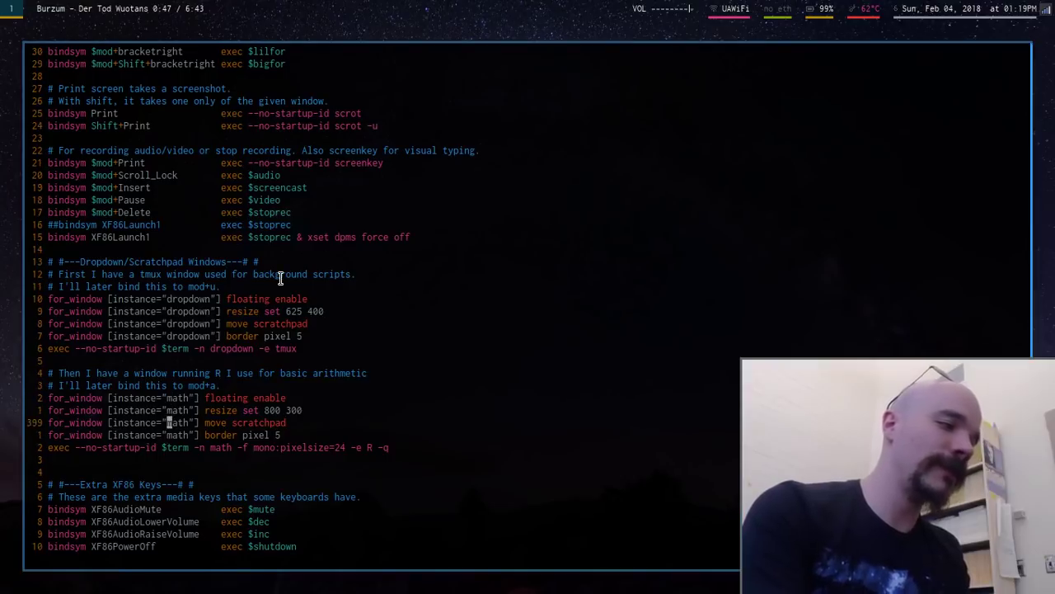
{"action": "key", "text": "j"}
{"action": "key", "text": "j"}
{"action": "key", "text": "j"}
{"action": "key", "text": "k"}
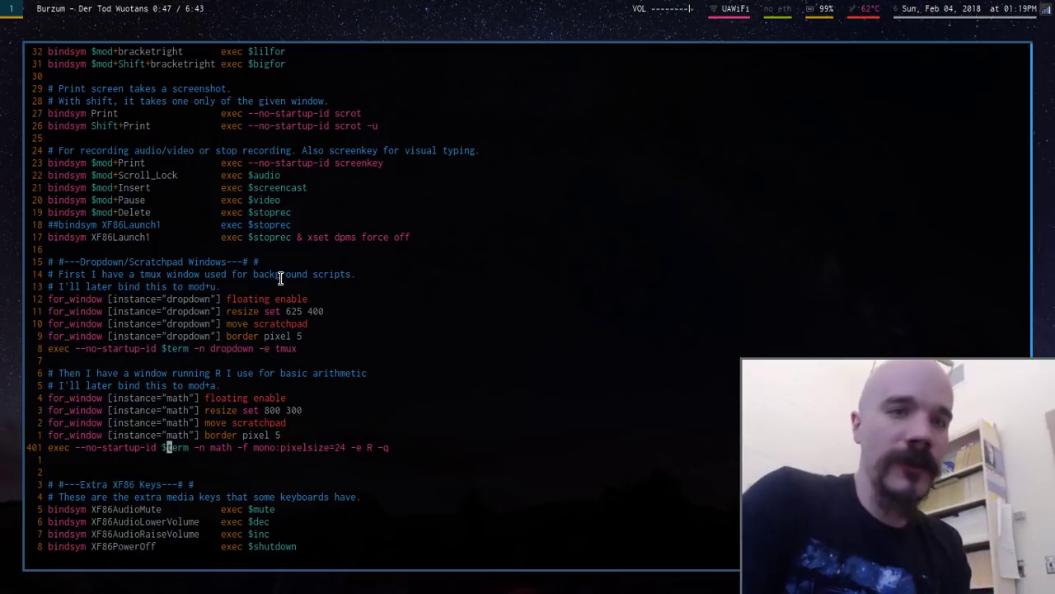
{"action": "key", "text": "super+a"}
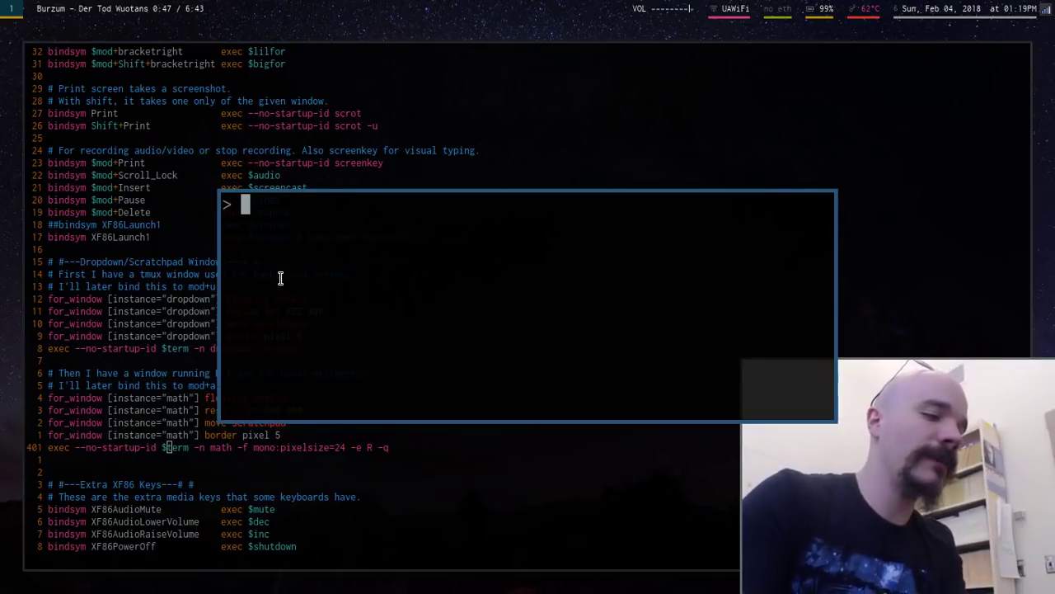
{"action": "type", "text": "643245+ 5235"}
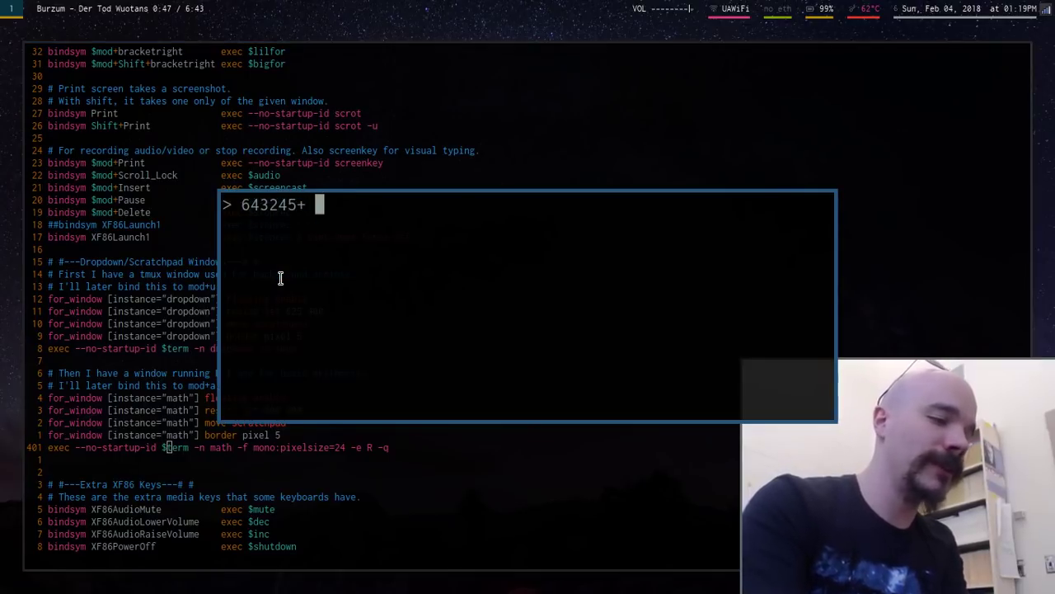
{"action": "key", "text": "Return"}
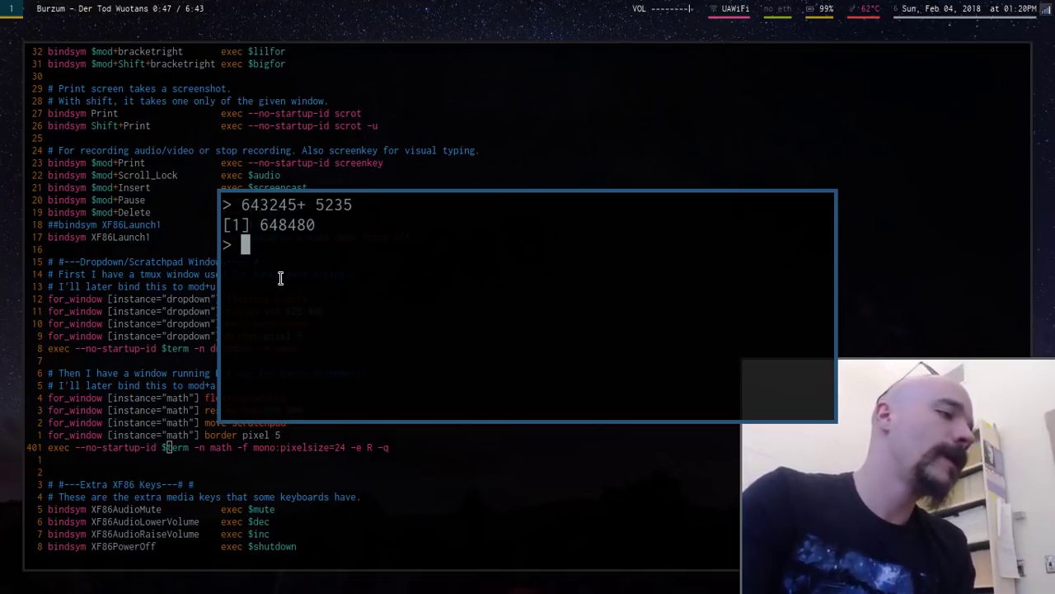
{"action": "key", "text": "super+a"}
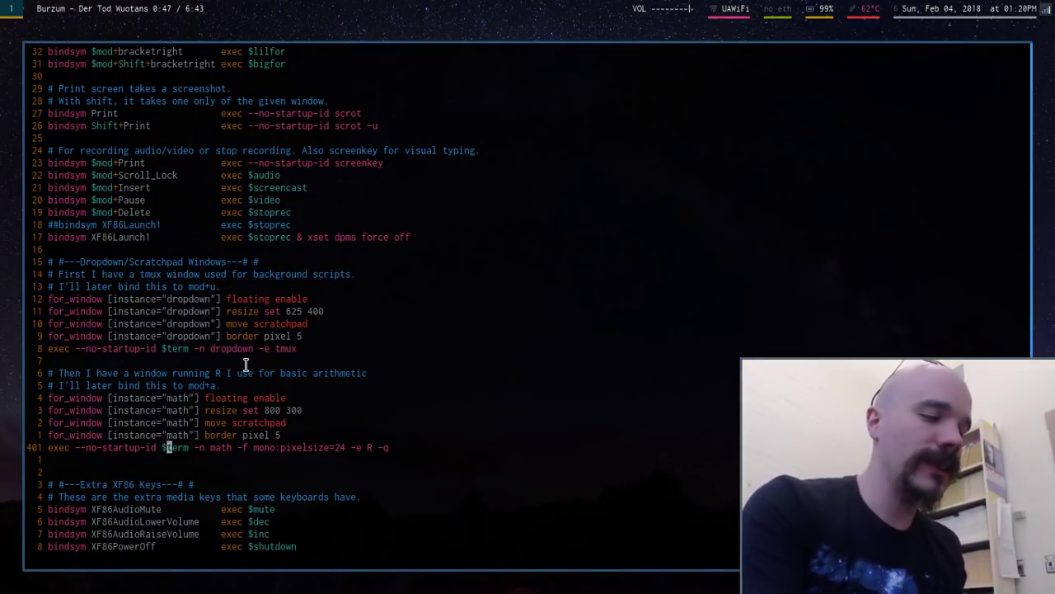
{"action": "key", "text": "shift+v"}
{"action": "key", "text": "Escape"}
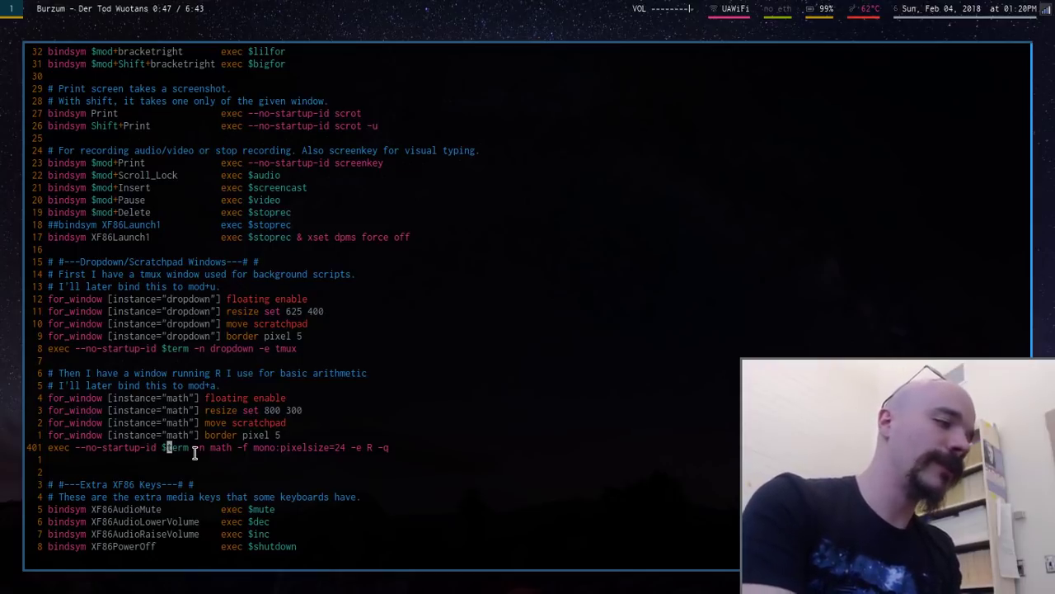
{"action": "left_click_drag", "start_coordinate": [245, 449], "coordinate": [337, 449]}
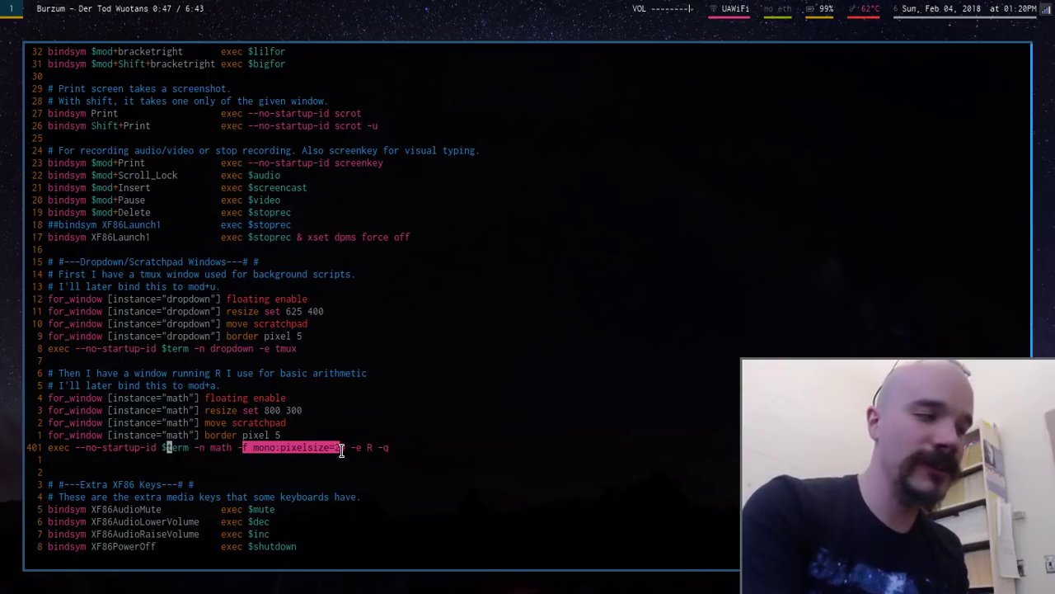
{"action": "left_click", "coordinate": [342, 449]}
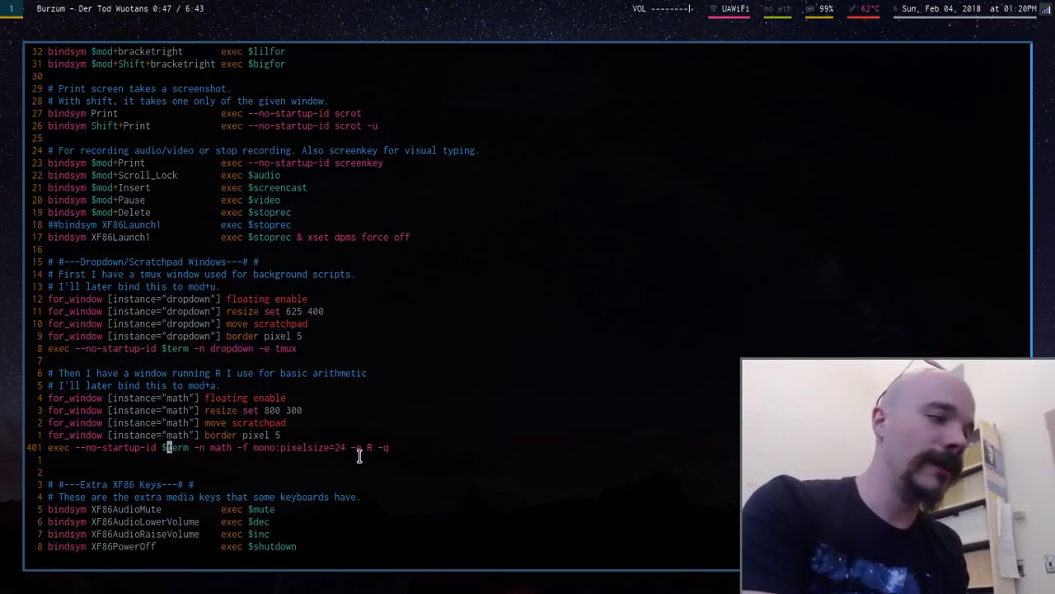
{"action": "triple_click", "coordinate": [351, 447]}
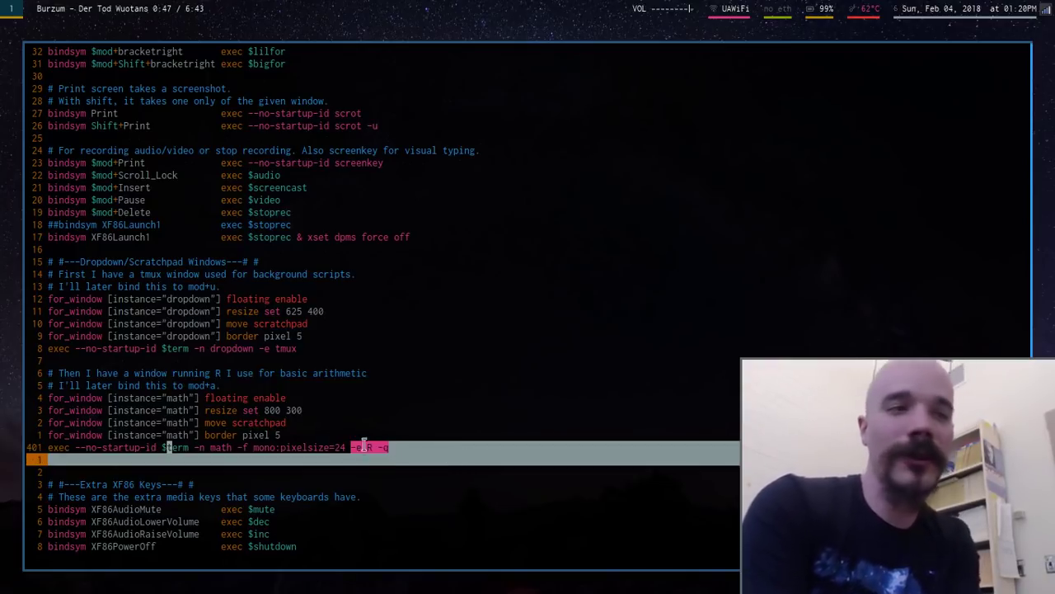
{"action": "left_click", "coordinate": [248, 436]}
{"action": "left_click_drag", "start_coordinate": [355, 448], "coordinate": [381, 449]}
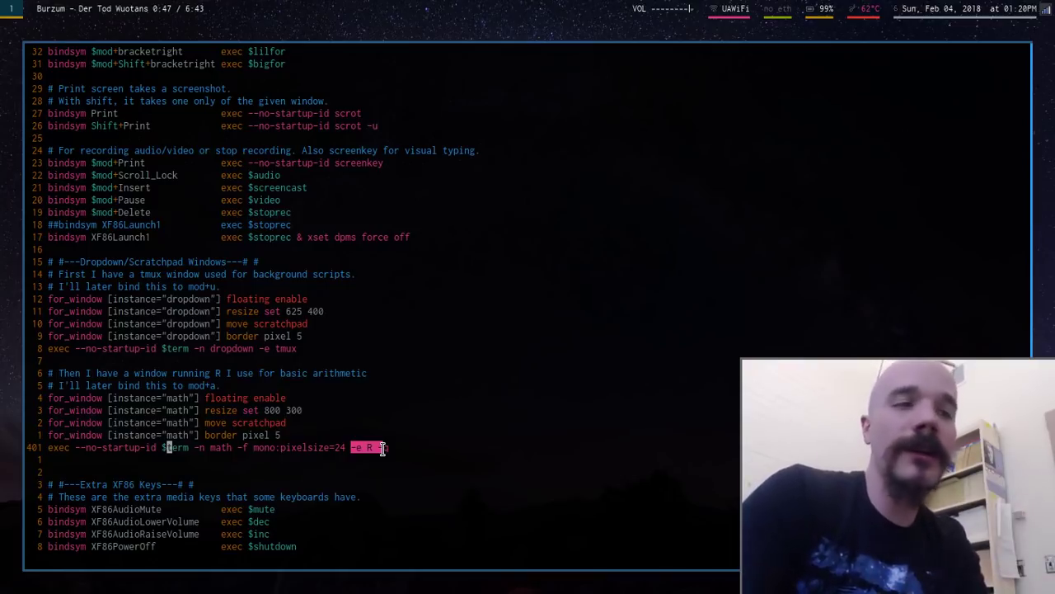
{"action": "left_click", "coordinate": [208, 472]}
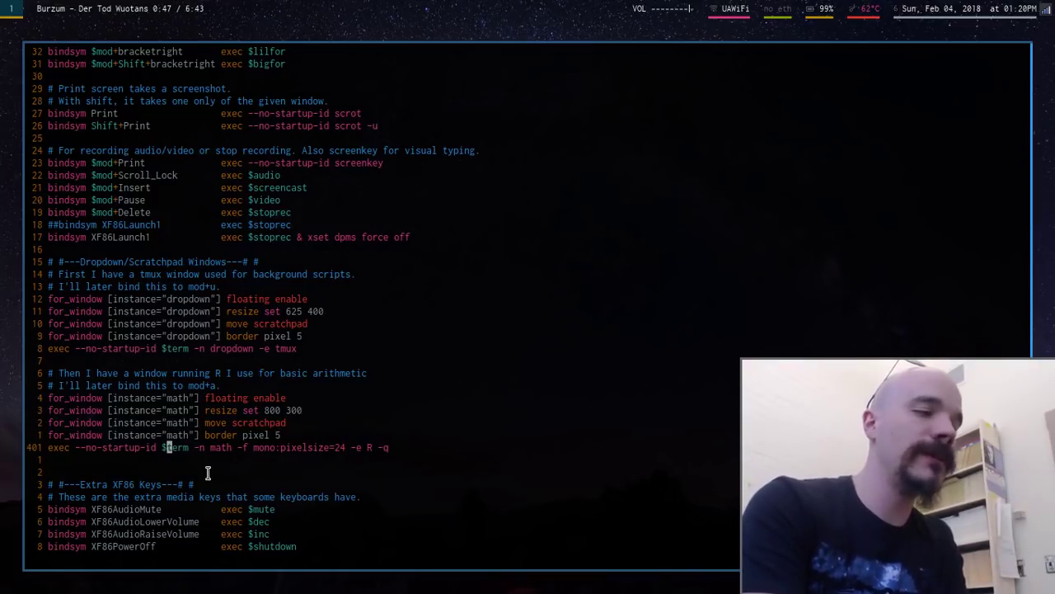
{"action": "key", "text": "W"}
{"action": "key", "text": "W"}
{"action": "key", "text": "v"}
{"action": "key", "text": "e"}
{"action": "key", "text": "Escape"}
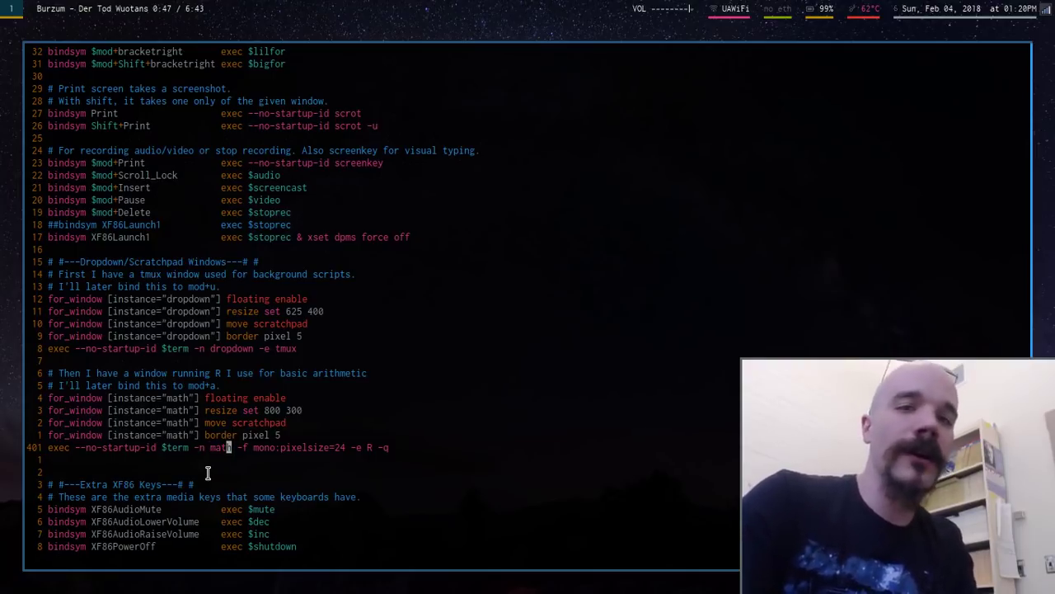